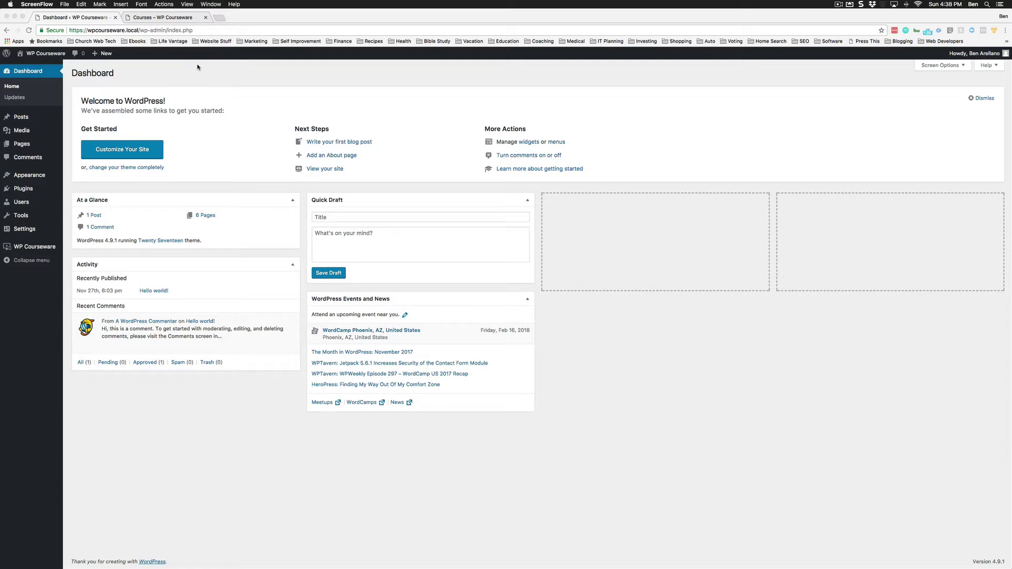
From the Courses tab, open the Customizer for the Courses page.
left_click(168, 21)
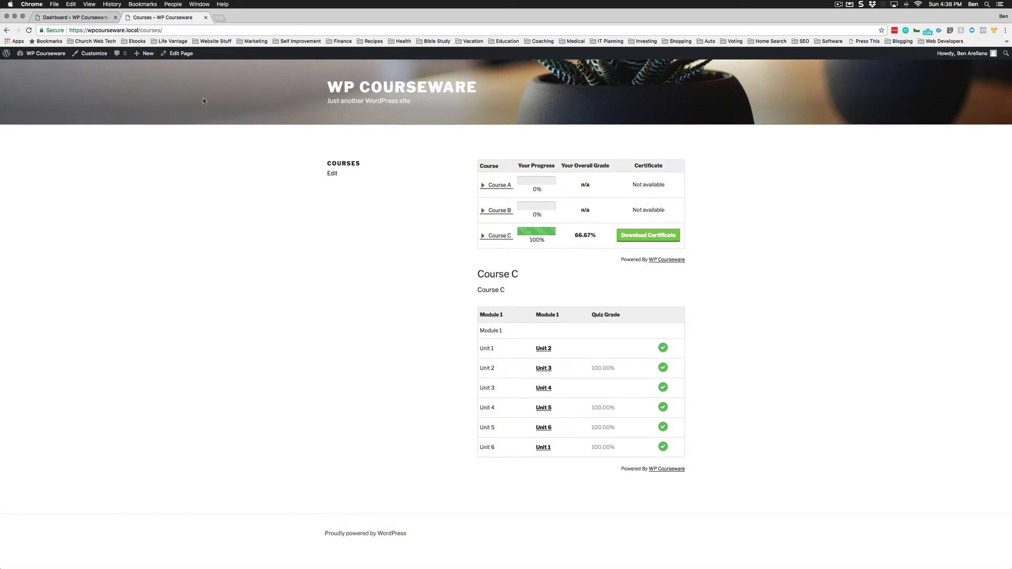
left_click(95, 54)
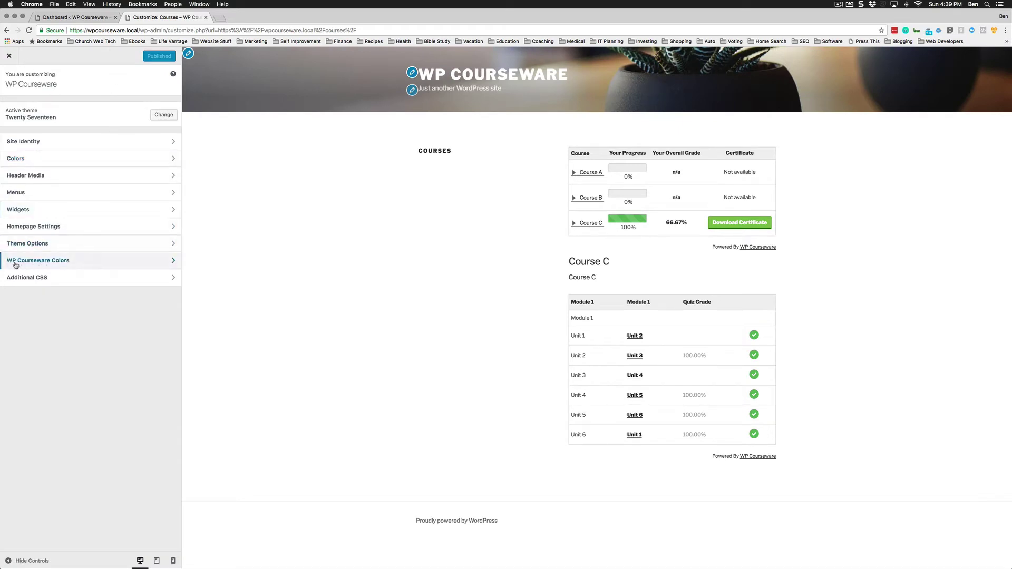
In WP Courseware General Colors, make the Progress Bar Fill purple and publish.
left_click(61, 262)
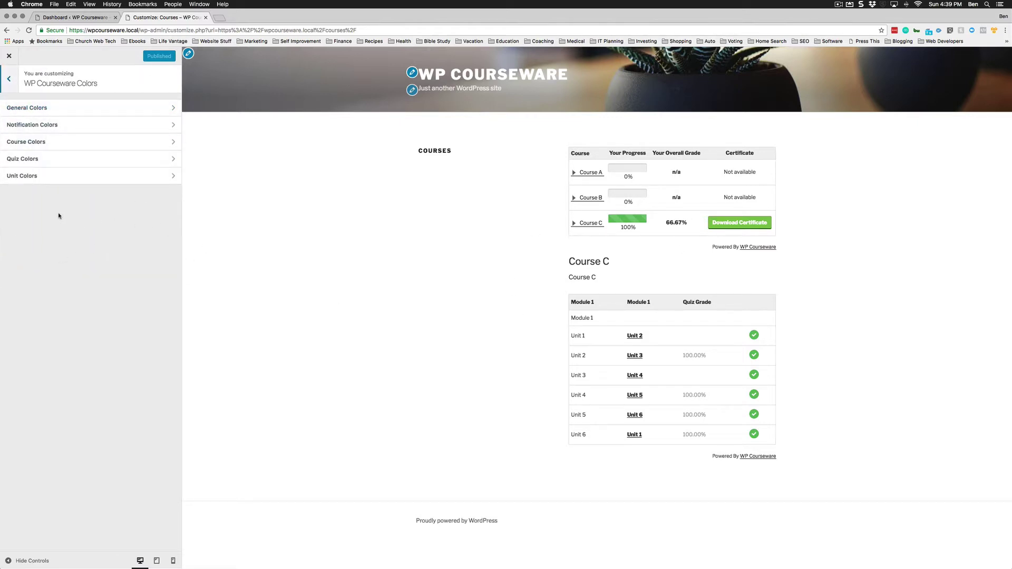
left_click(48, 111)
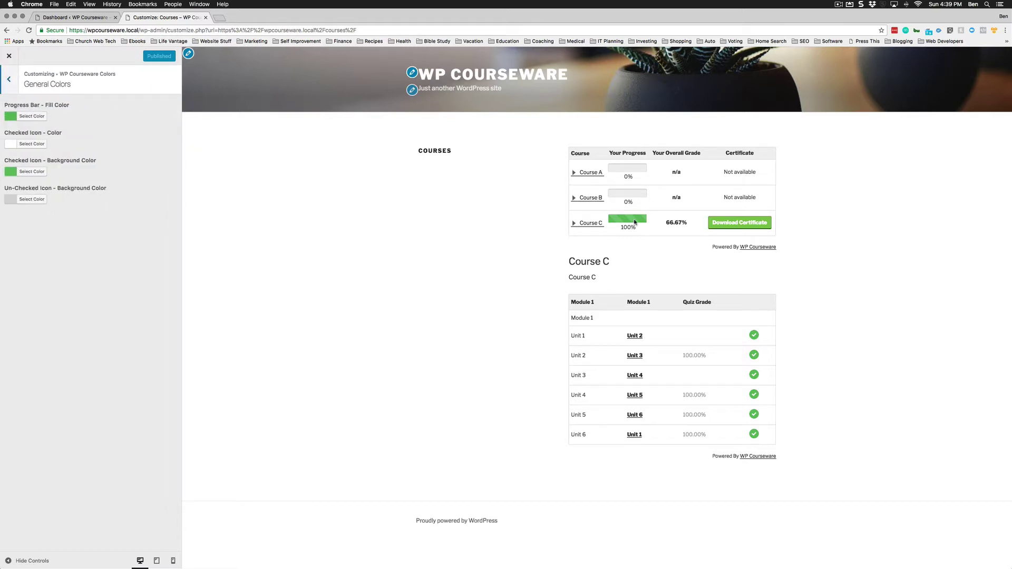
left_click(32, 116)
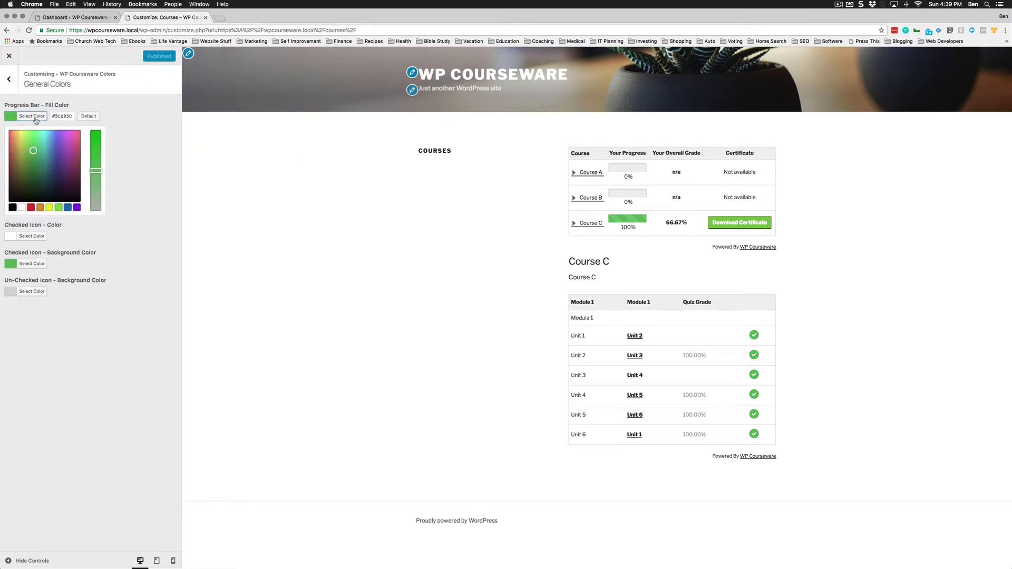
left_click_drag(34, 151, 57, 141)
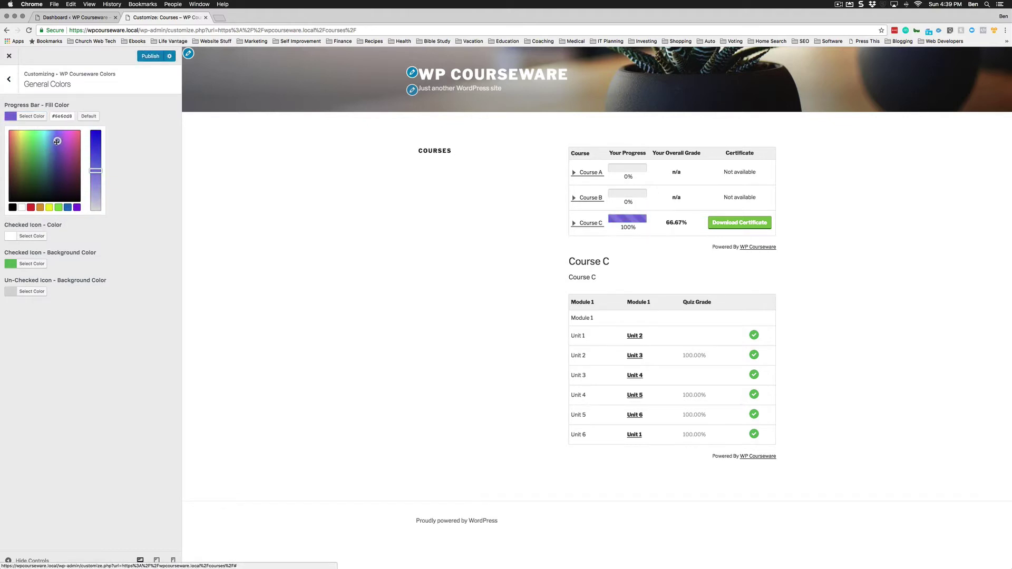
left_click(99, 219)
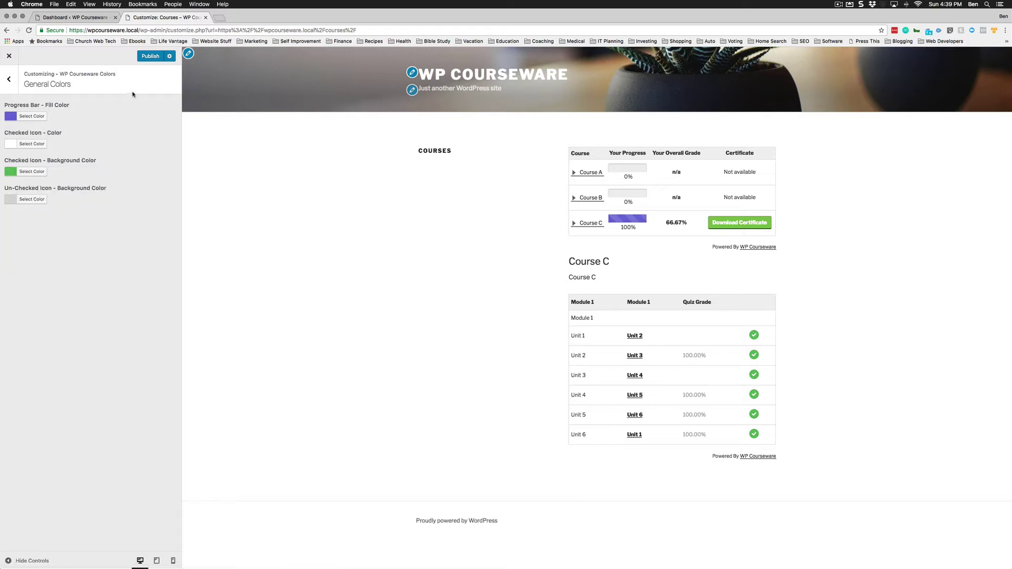
left_click(144, 57)
Make the Checked Icon Background purple, then return to the colour sections list.
left_click(29, 172)
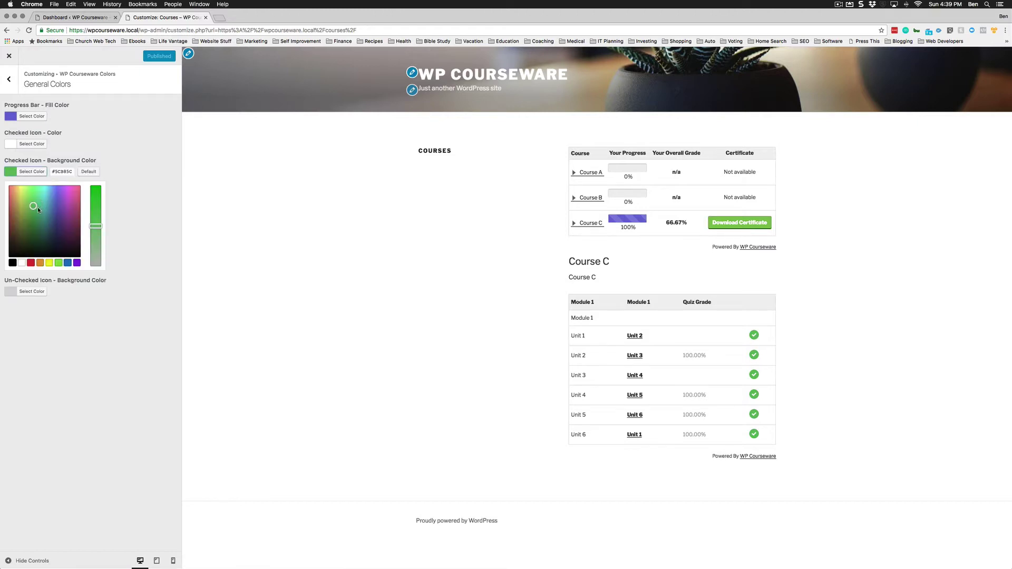
left_click_drag(37, 209, 58, 201)
left_click(129, 325)
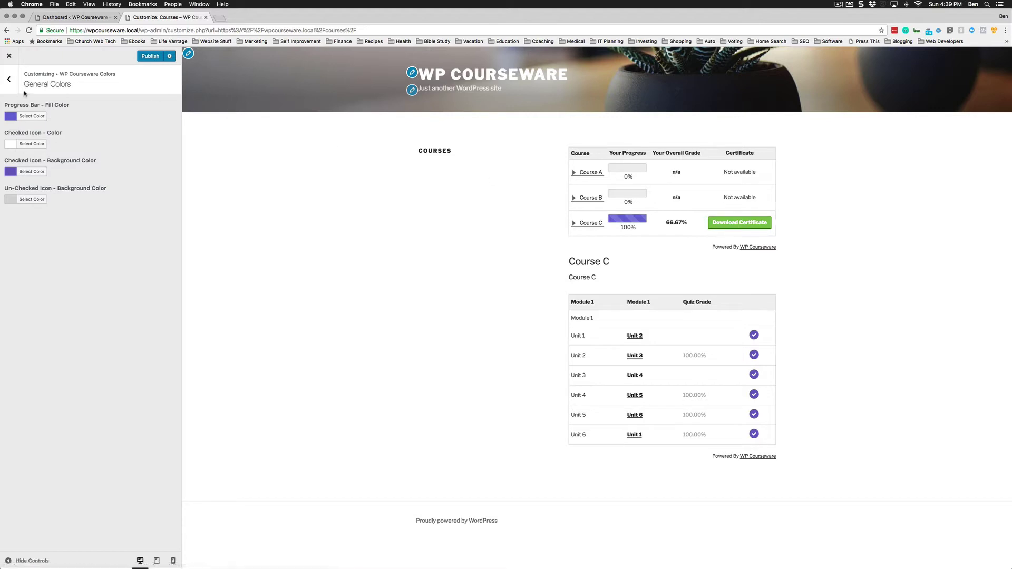
left_click(9, 79)
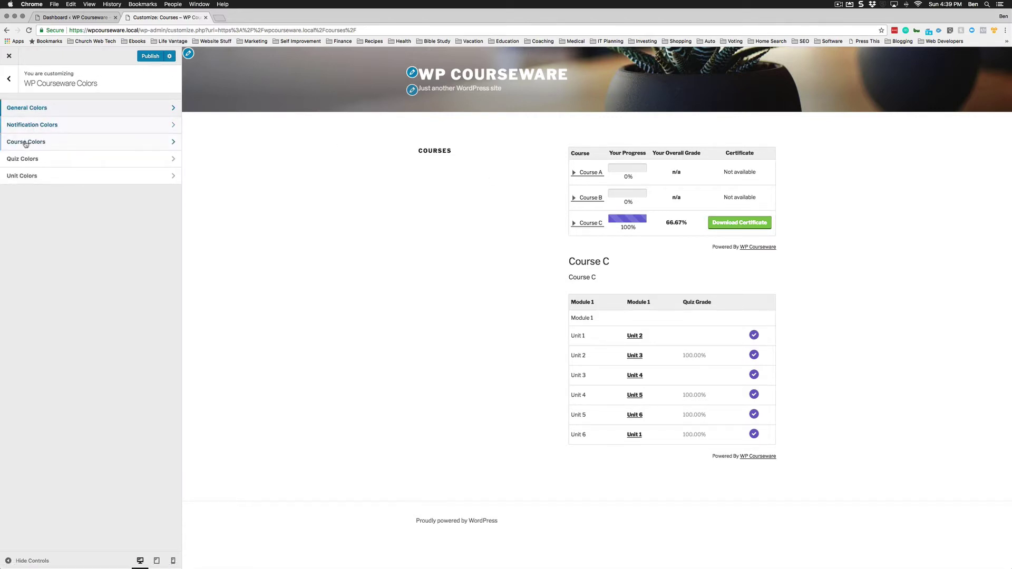
In Course Colors, make the Download Certificate button background purple and its border red.
left_click(31, 141)
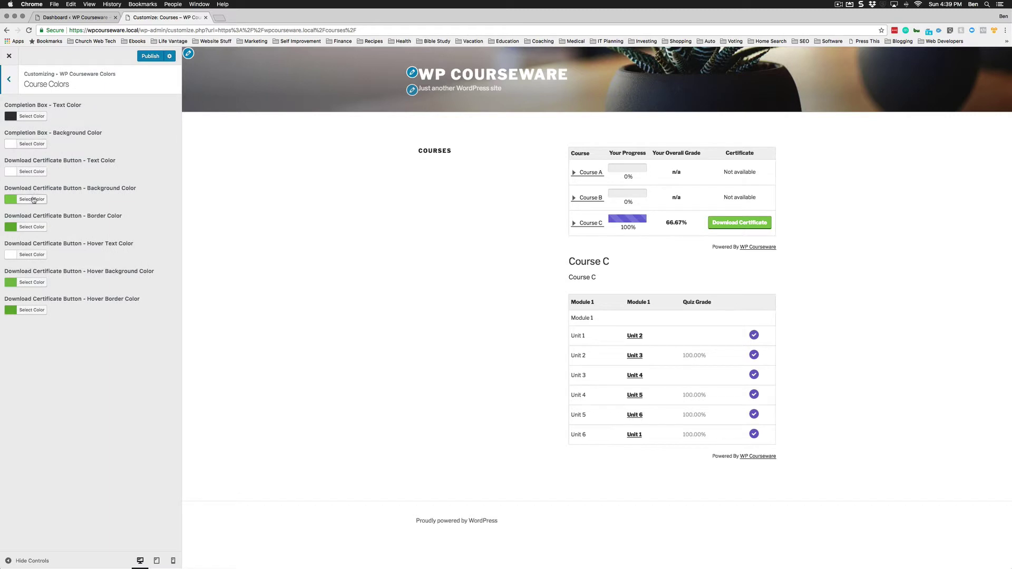
left_click(32, 199)
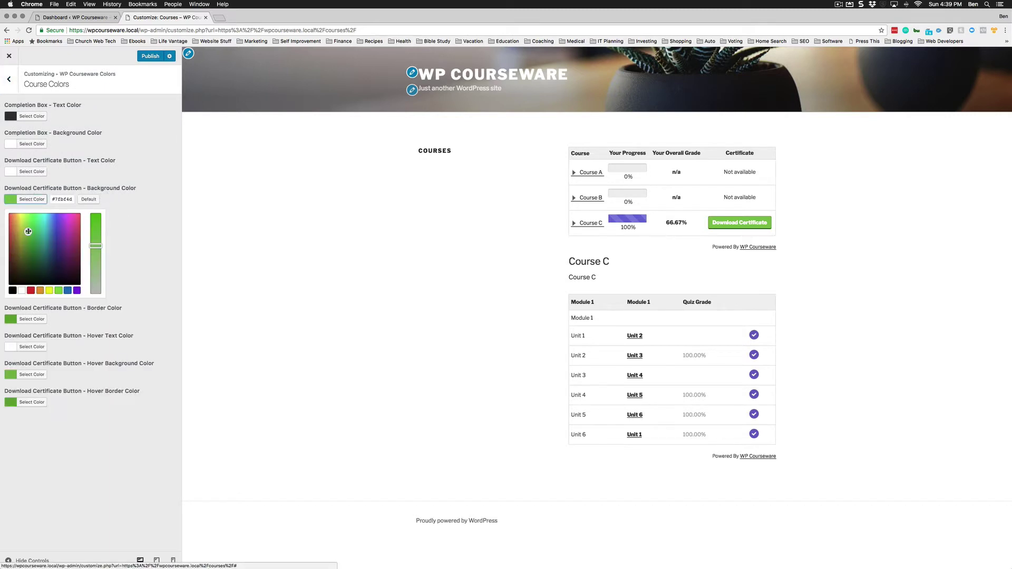
left_click_drag(29, 232, 57, 231)
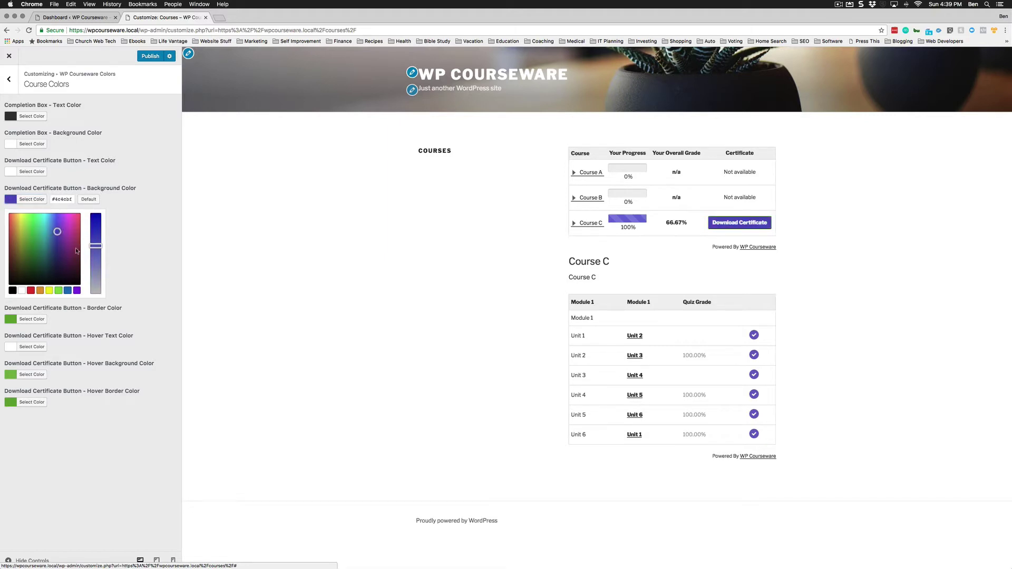
left_click(119, 299)
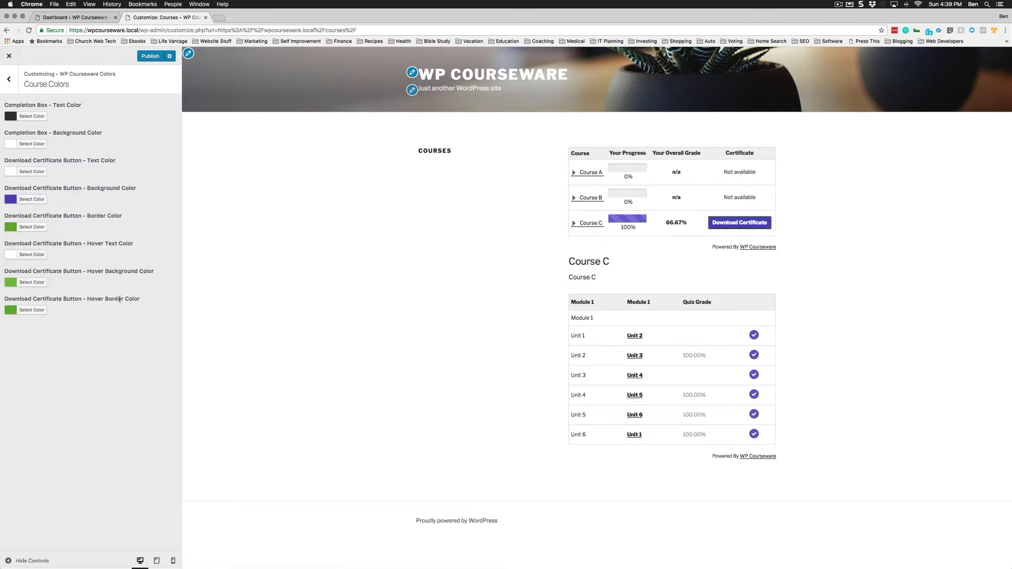
left_click(32, 227)
left_click_drag(28, 266, 1, 259)
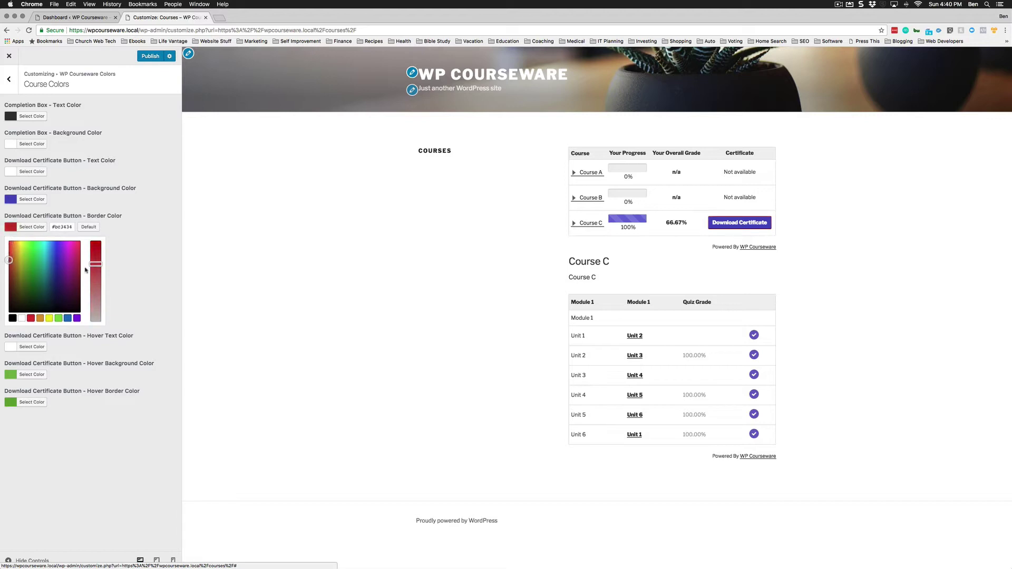
left_click(97, 333)
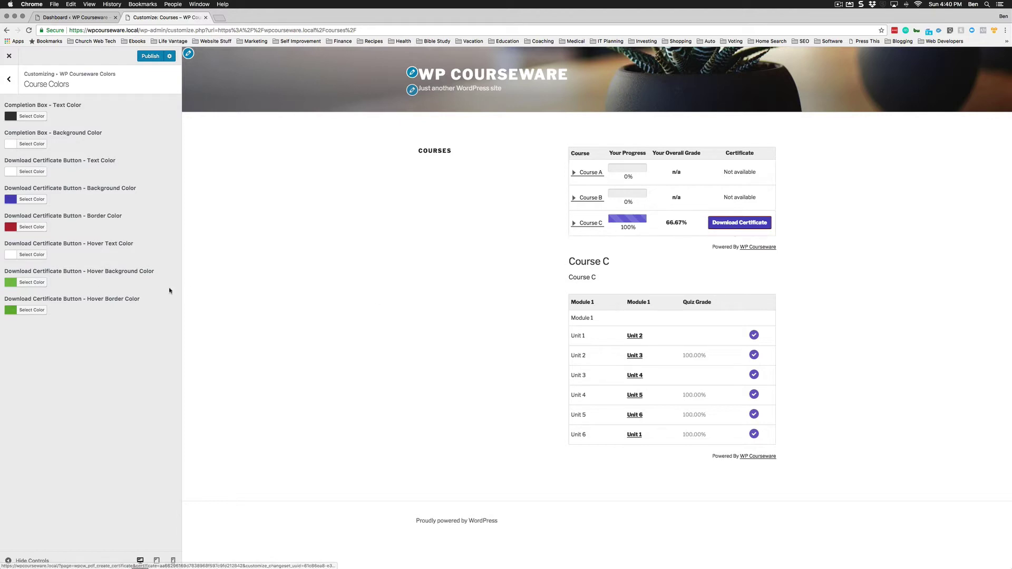
Darken the certificate button's hover background, adjust its hover border, and publish.
left_click(29, 283)
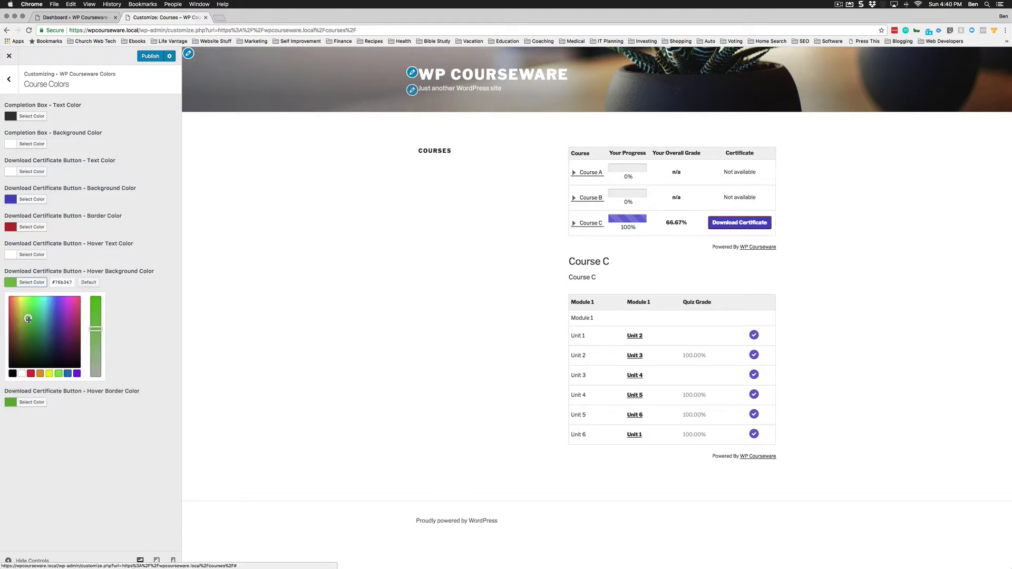
left_click_drag(28, 318, 61, 344)
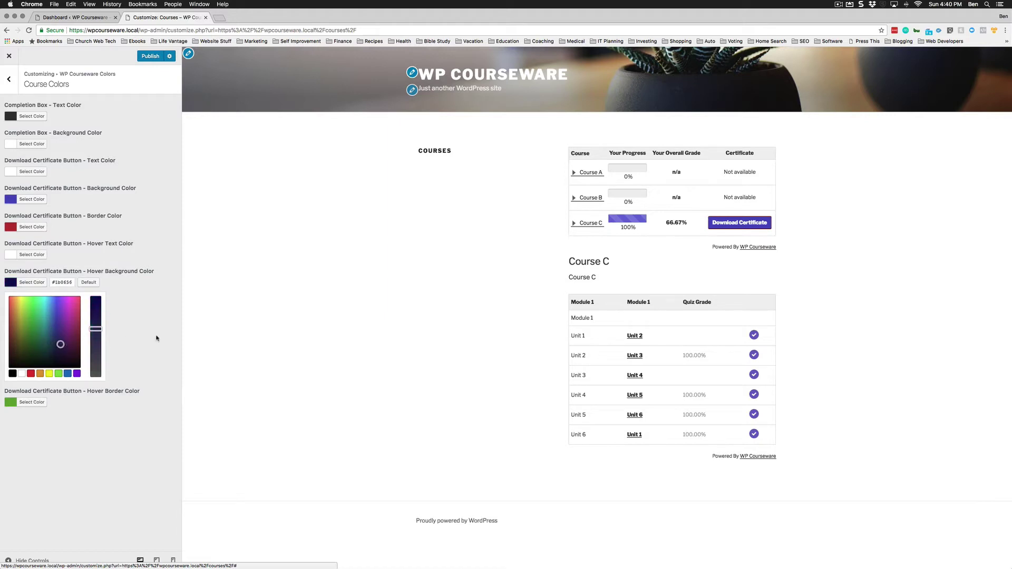
left_click(93, 388)
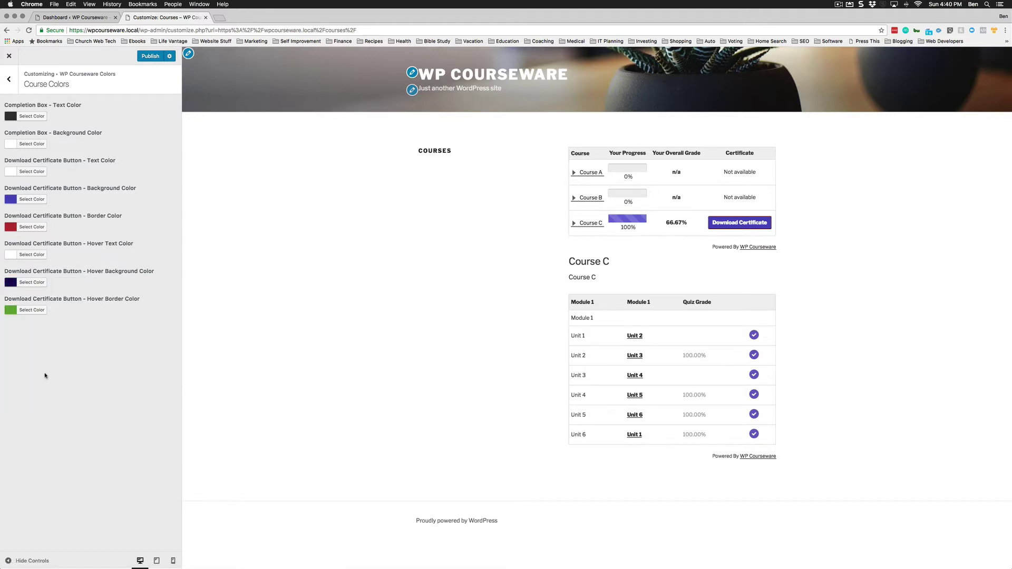
left_click(40, 311)
left_click_drag(28, 349, 28, 348)
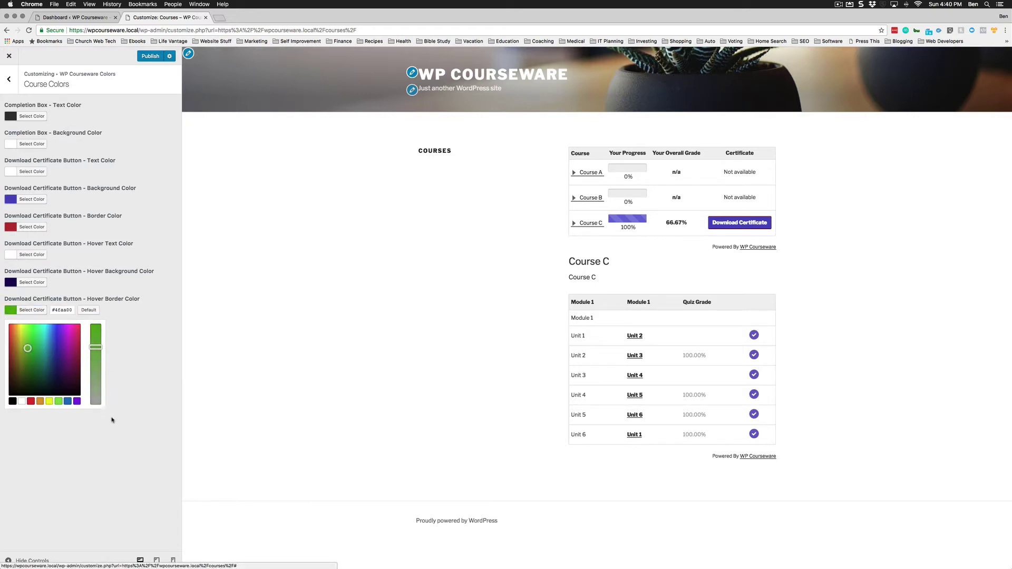
left_click(183, 369)
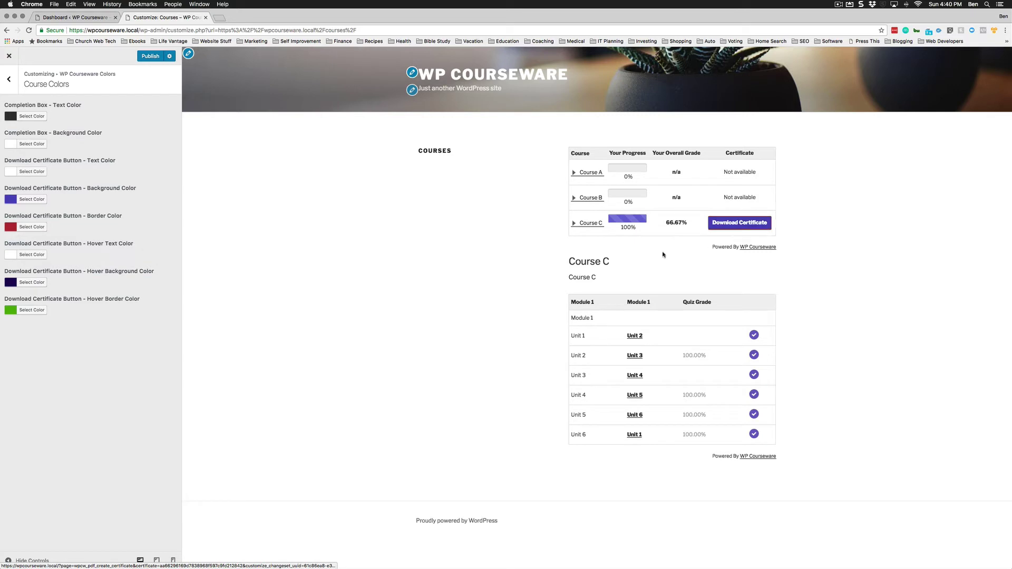
left_click(149, 57)
Expand Course C's units in the preview and set the Unit Prev/Next button background to teal.
left_click(590, 223)
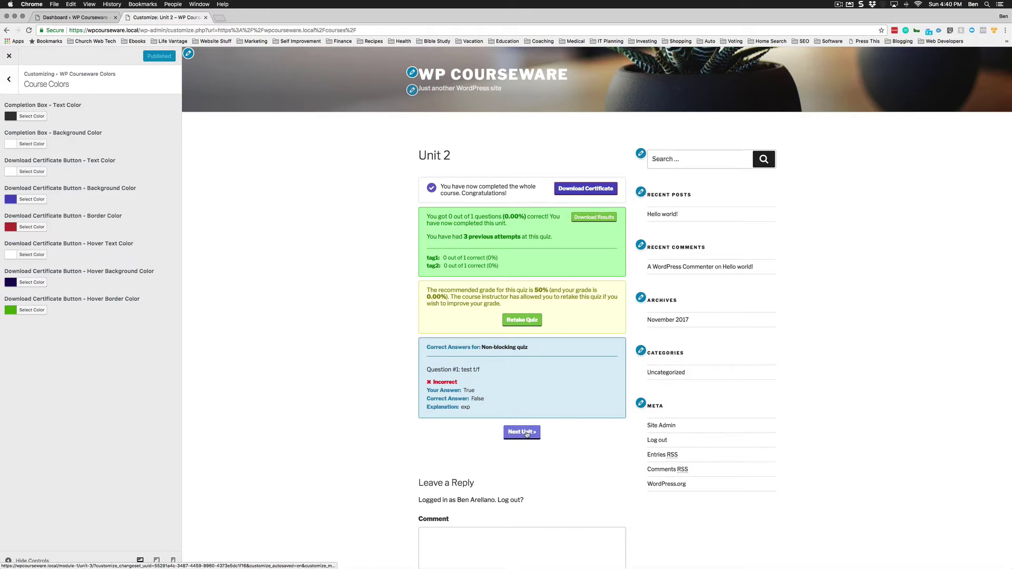
left_click(9, 79)
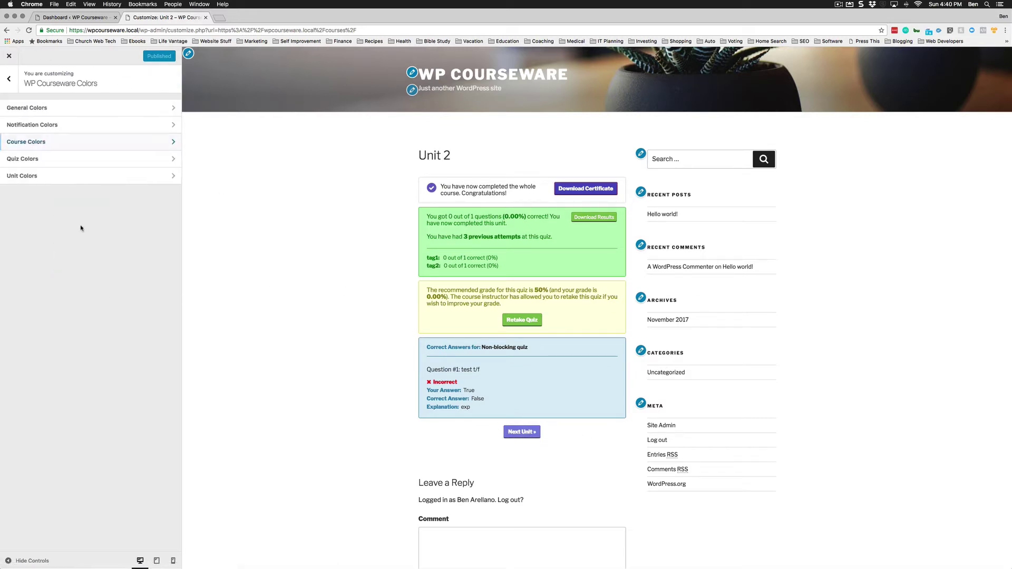
left_click(54, 177)
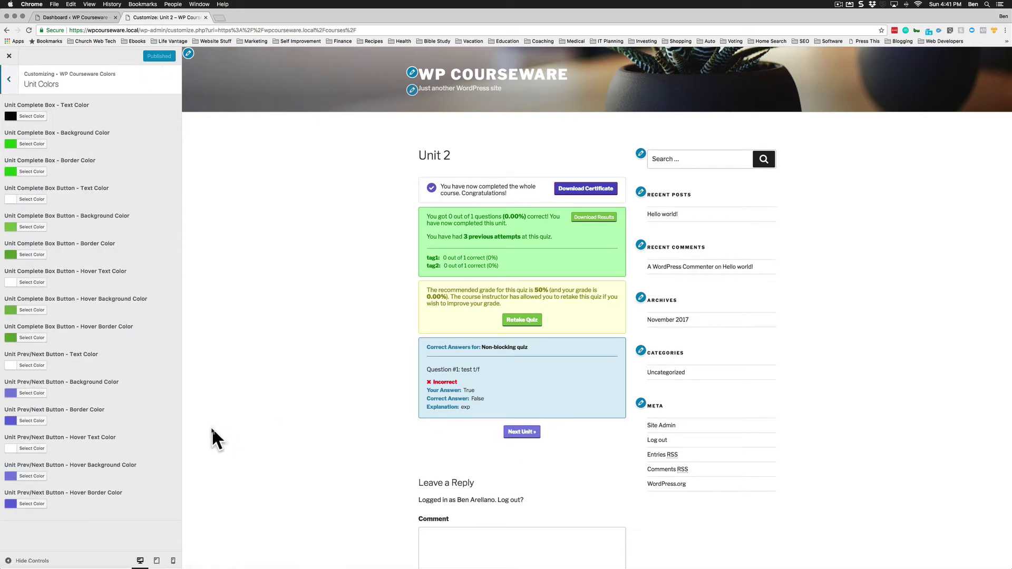
left_click(31, 392)
left_click(40, 426)
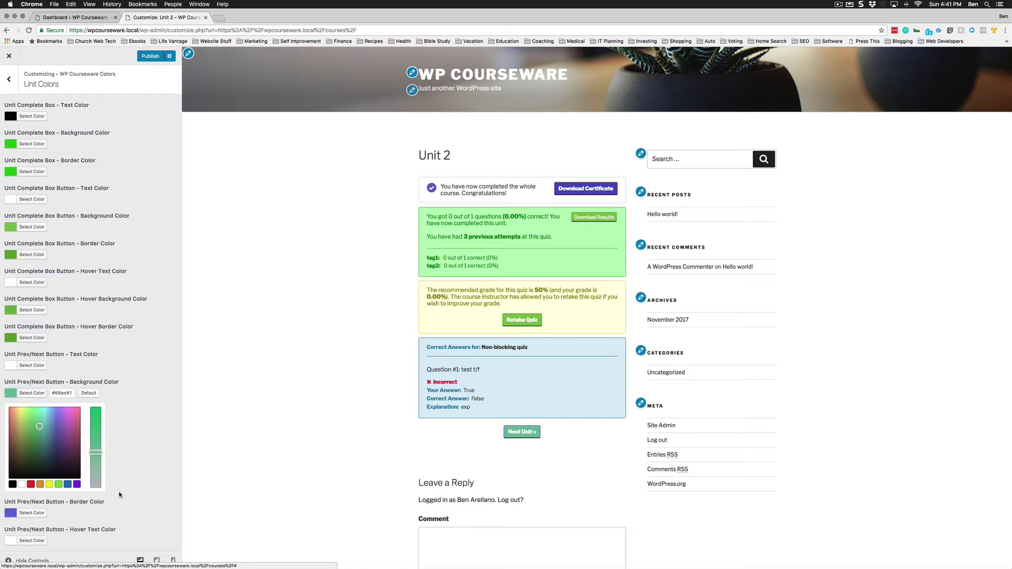
left_click(115, 496)
Make the Prev/Next button border red, publish the unit colours, and close the Customizer.
left_click(31, 421)
left_click(24, 453)
left_click_drag(24, 454, 10, 451)
left_click(137, 506)
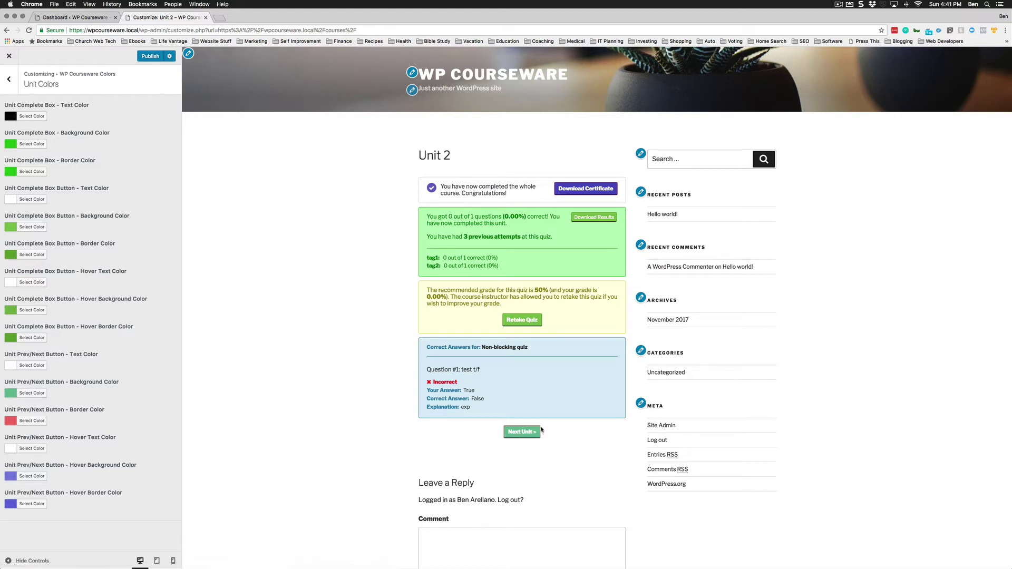
left_click(506, 430)
left_click(9, 56)
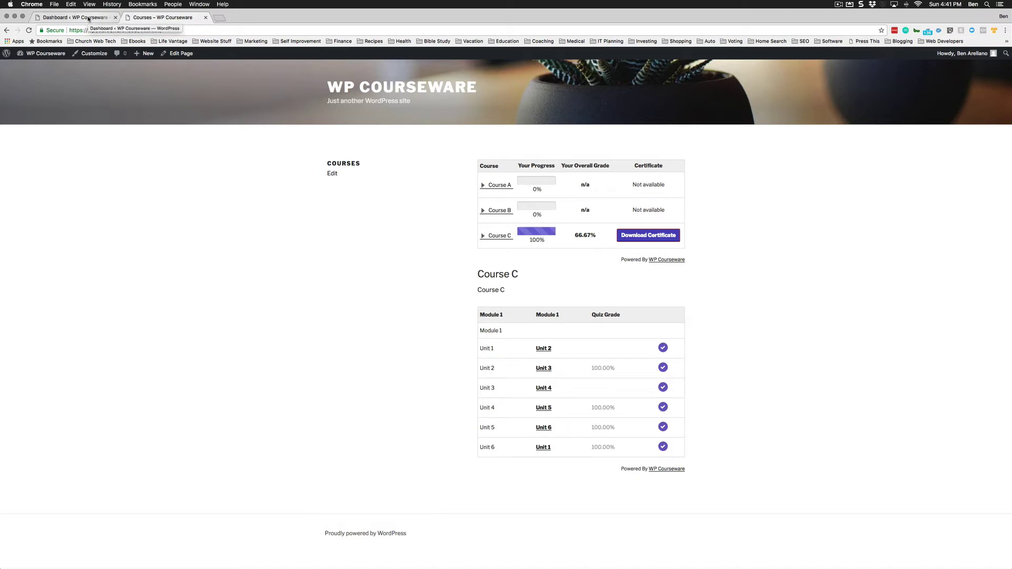
View the Course, Quiz and General Colors groups on the WP Courseware Settings Style tab.
left_click(88, 19)
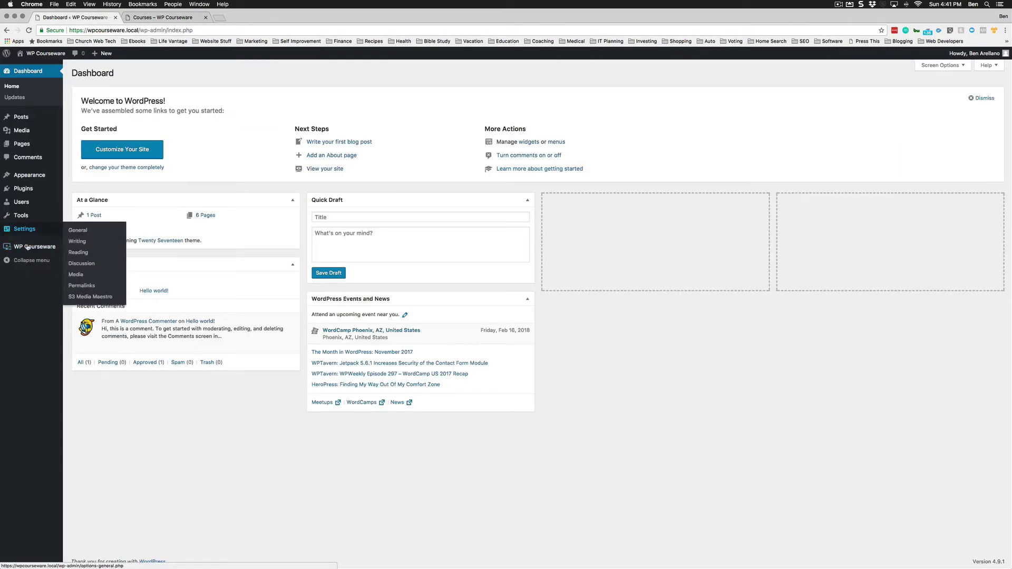
mouse_move(26, 247)
left_click(83, 326)
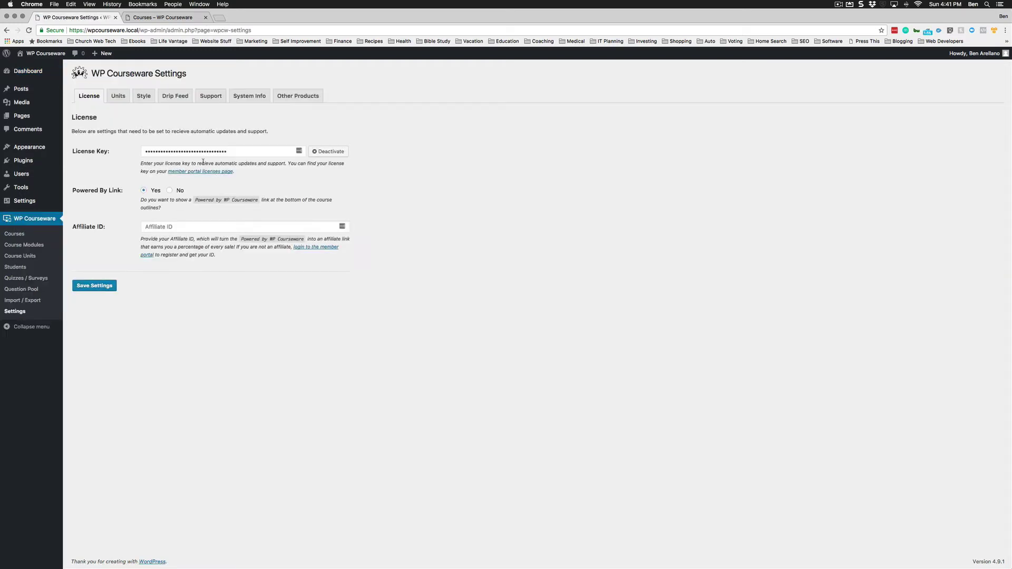
left_click(143, 98)
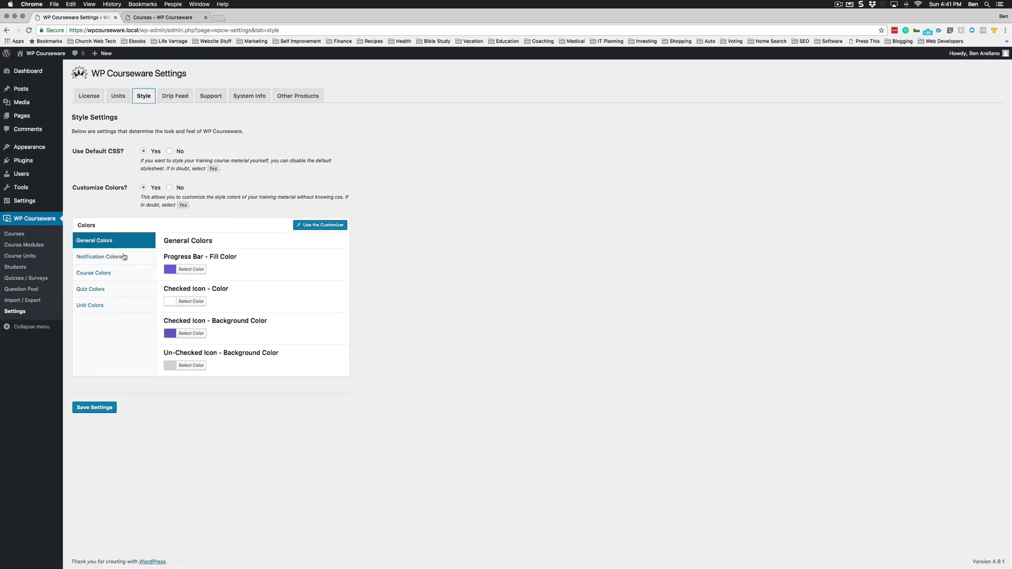
left_click(109, 278)
left_click(92, 288)
left_click(92, 240)
Toggle Use Default CSS off and back to Yes, set Customize Colors to No, and save.
left_click(170, 151)
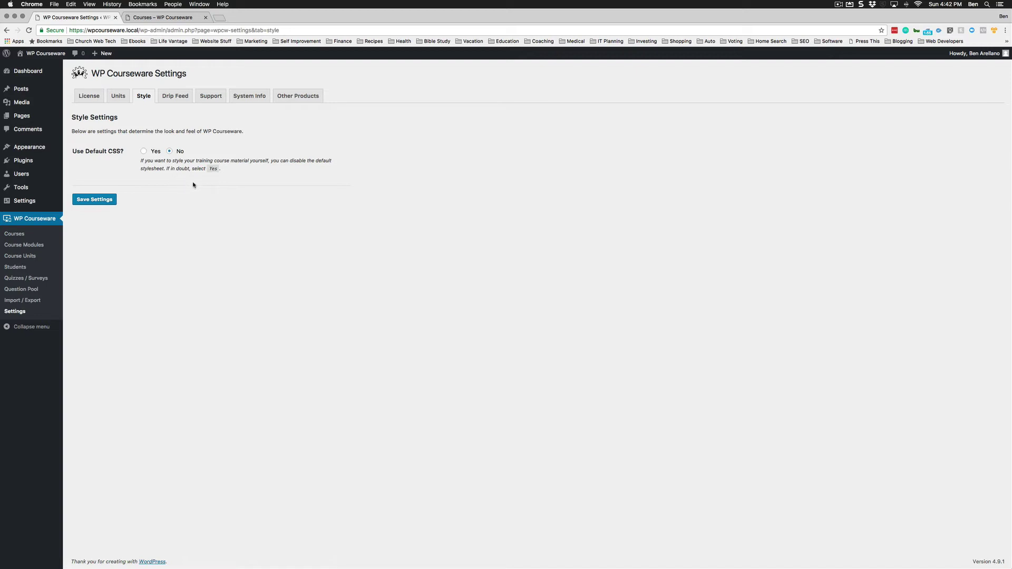
left_click(144, 151)
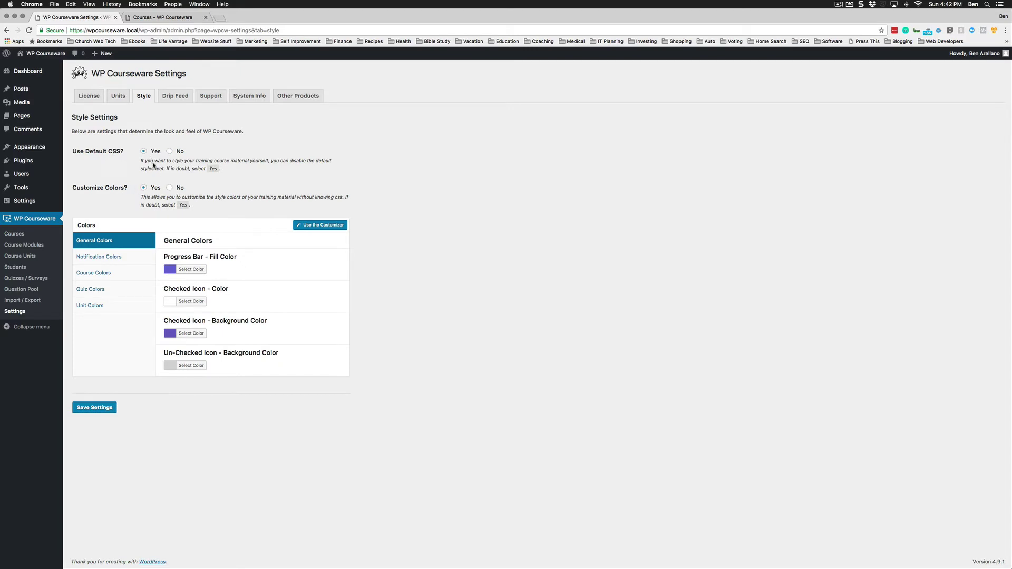
left_click_drag(122, 151, 89, 151)
left_click(134, 184)
left_click(169, 188)
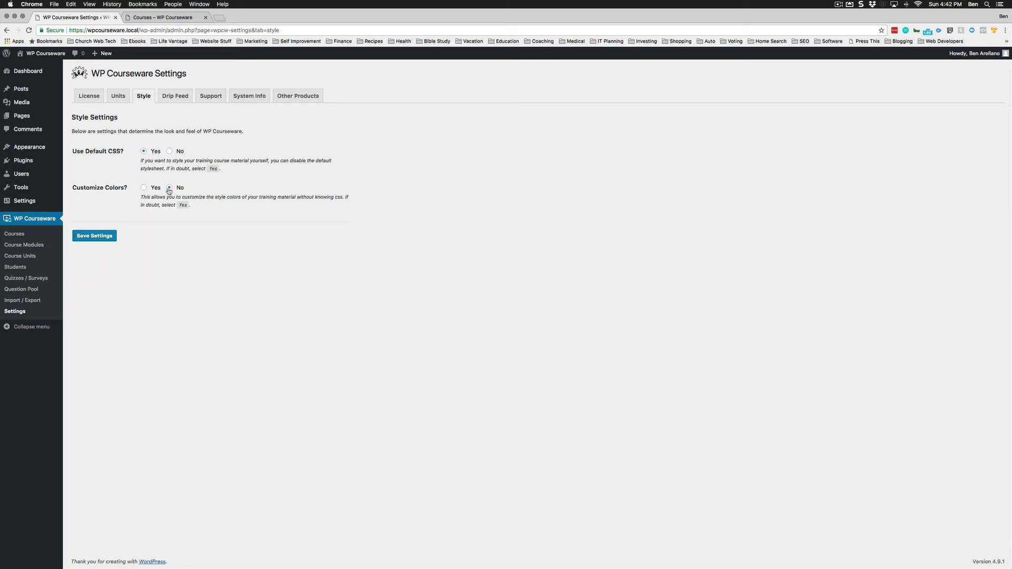
left_click(102, 237)
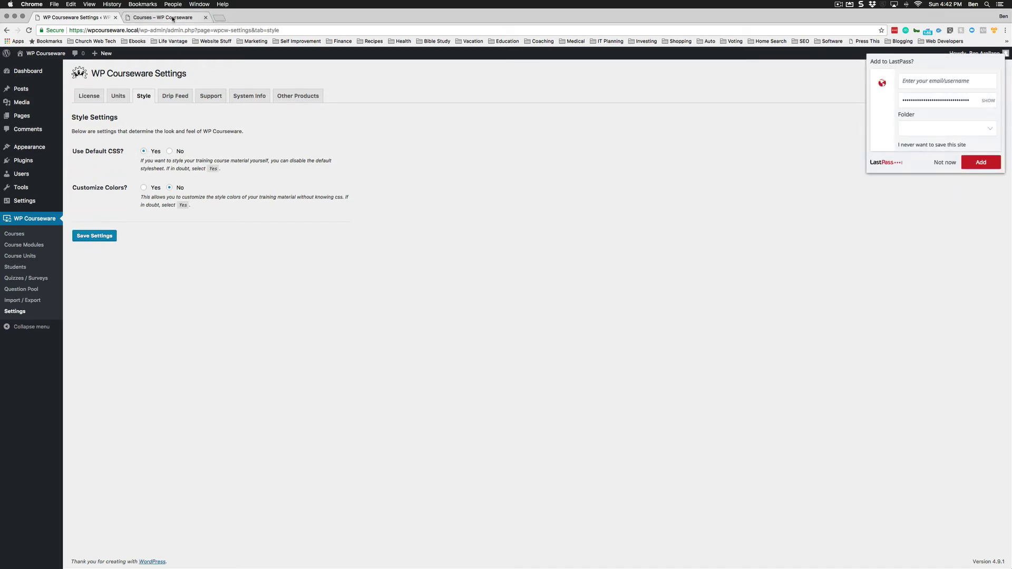
Reload the Courses page to see default colours, then set Customize Colors back to Yes and save.
left_click(174, 19)
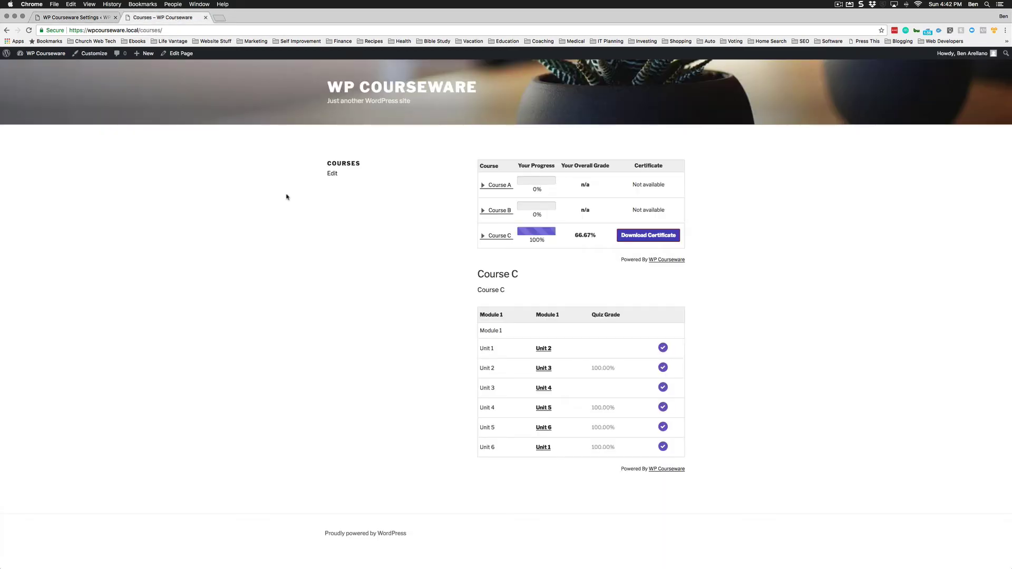
key("super+r")
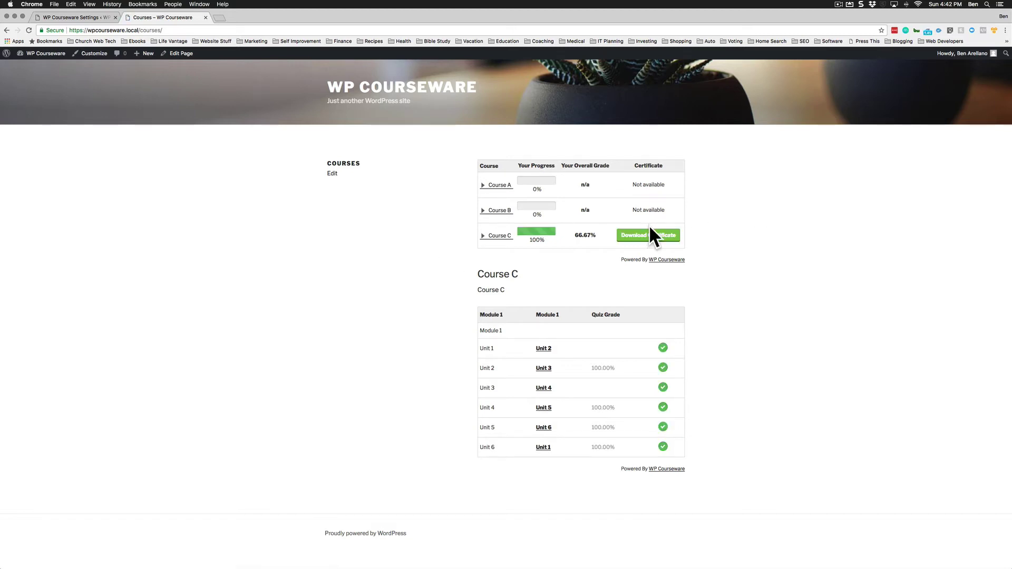
left_click(86, 18)
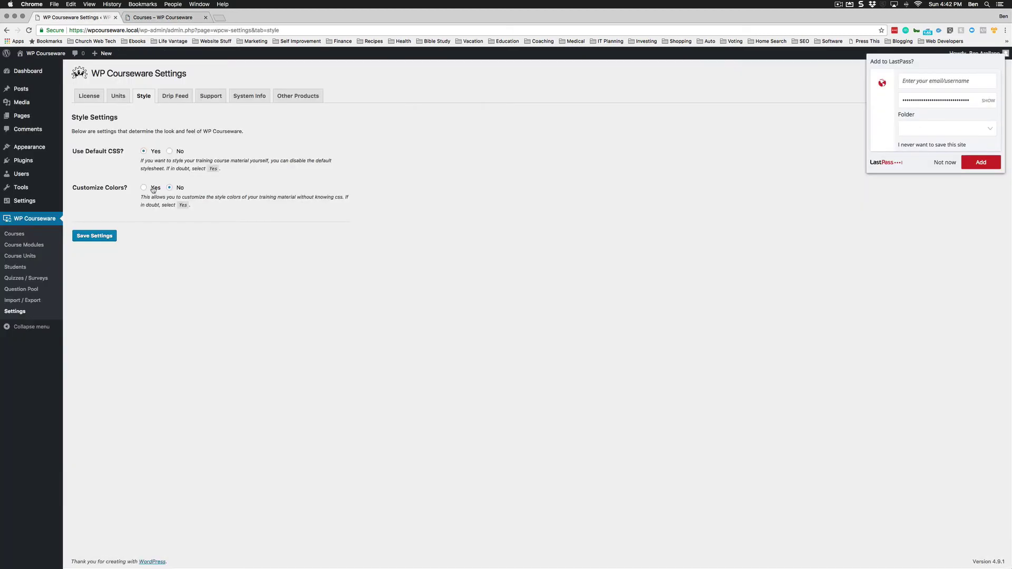
left_click(144, 189)
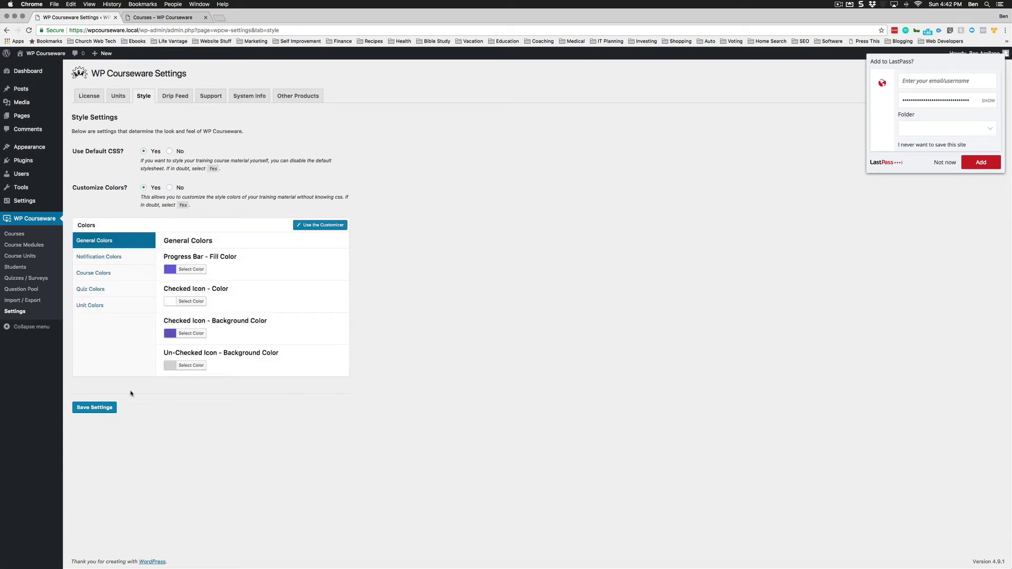
left_click(107, 408)
Reload the Courses page to confirm the purple styling is back.
left_click(173, 19)
key("super+r")
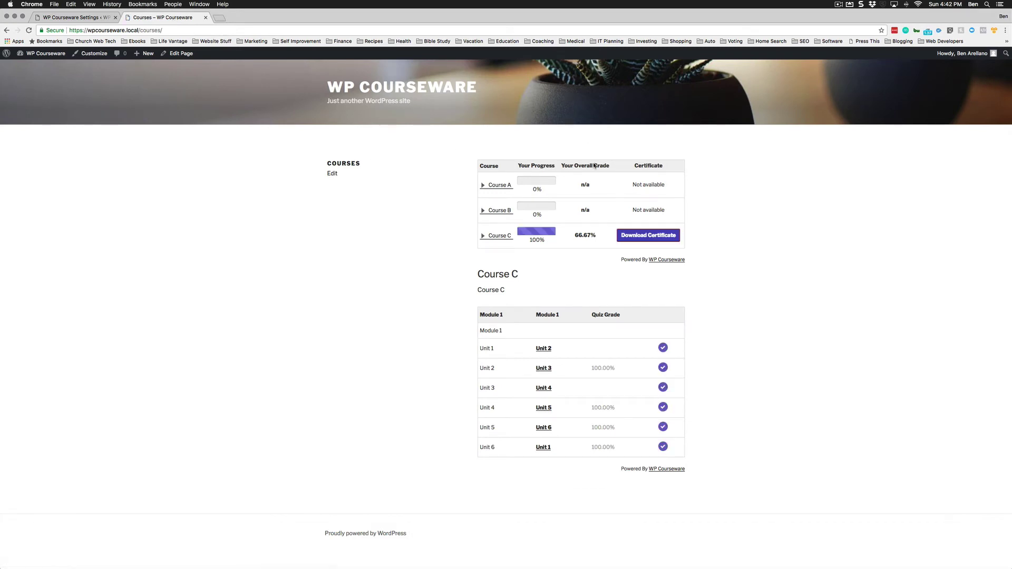
left_click(69, 20)
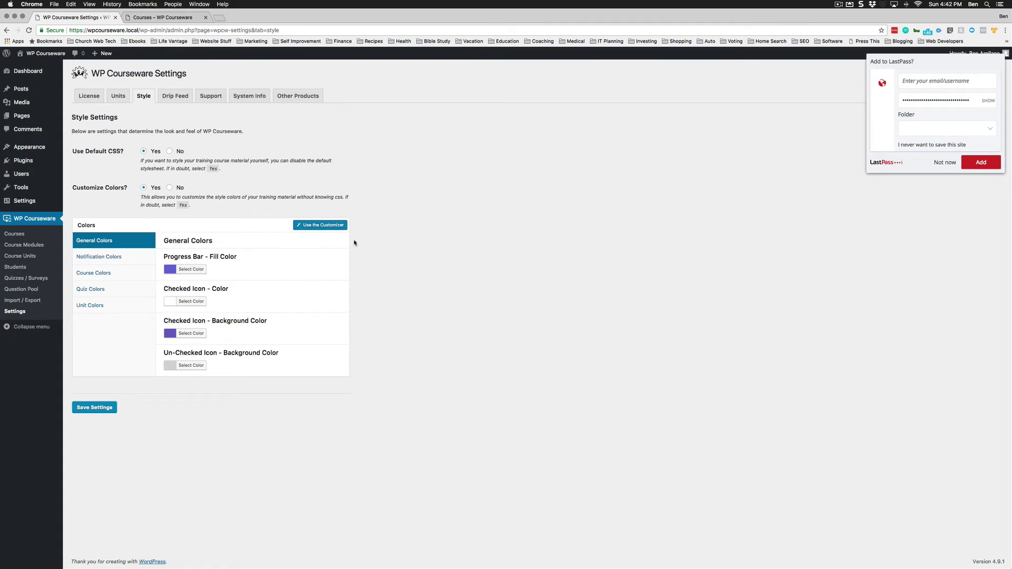
Dismiss the password prompt and select four students in the Courses list's Bulk Enroll form.
left_click(951, 164)
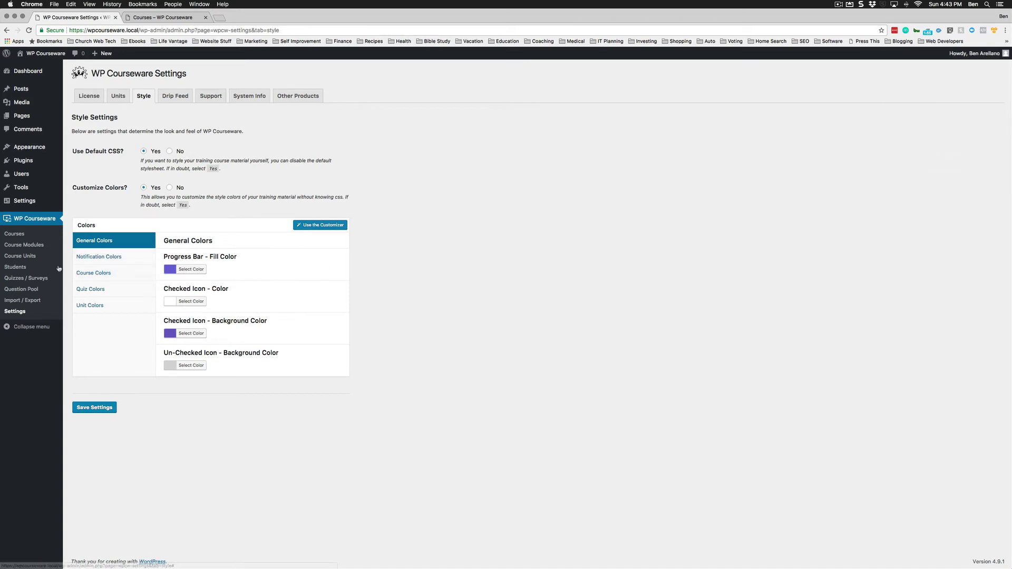
left_click(14, 235)
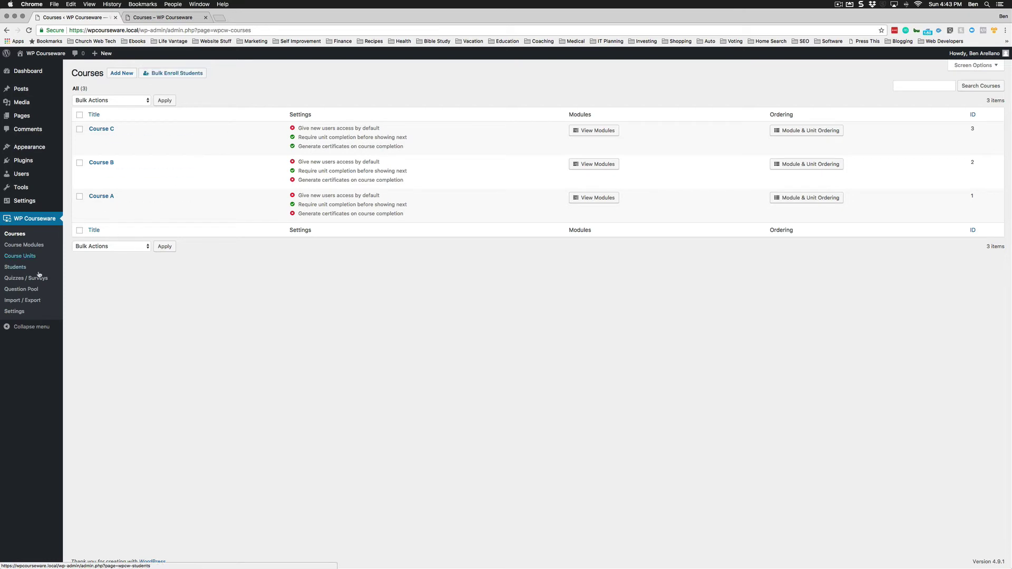
left_click(196, 75)
left_click(449, 130)
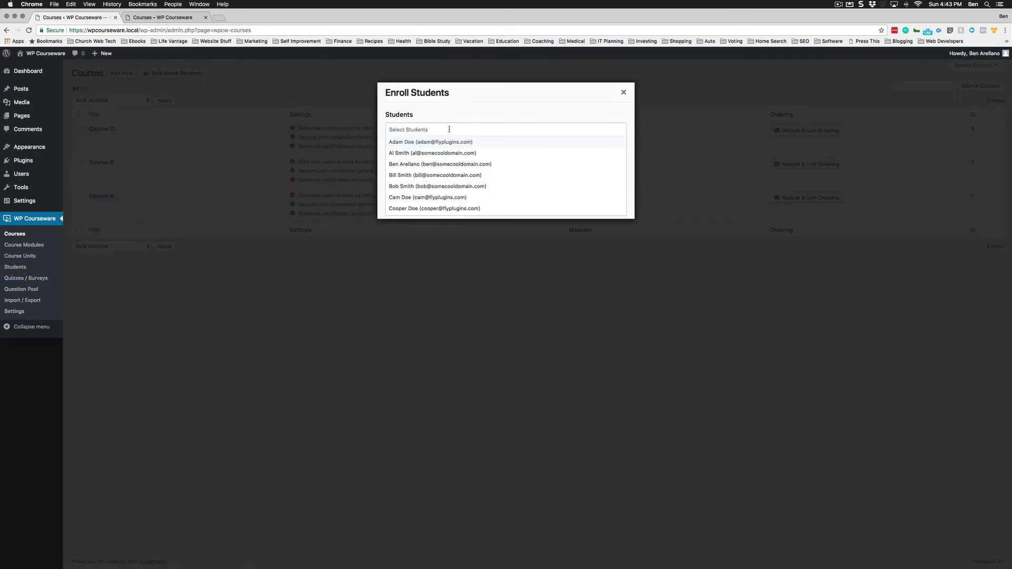
left_click(442, 152)
left_click(434, 175)
left_click(429, 186)
left_click(429, 199)
left_click(516, 109)
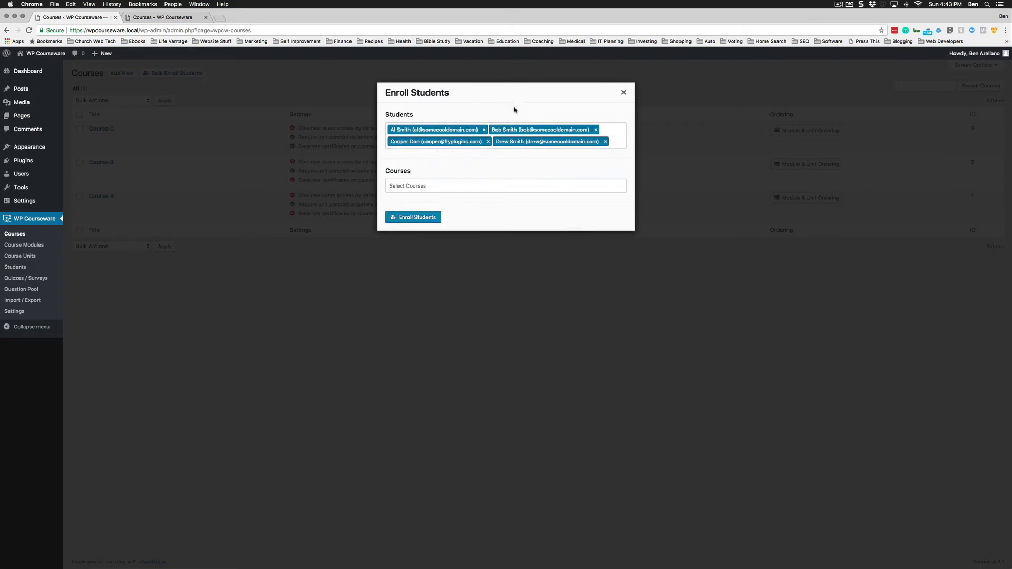
Choose Course B and Course A and enroll the selected students.
left_click(429, 185)
left_click(411, 209)
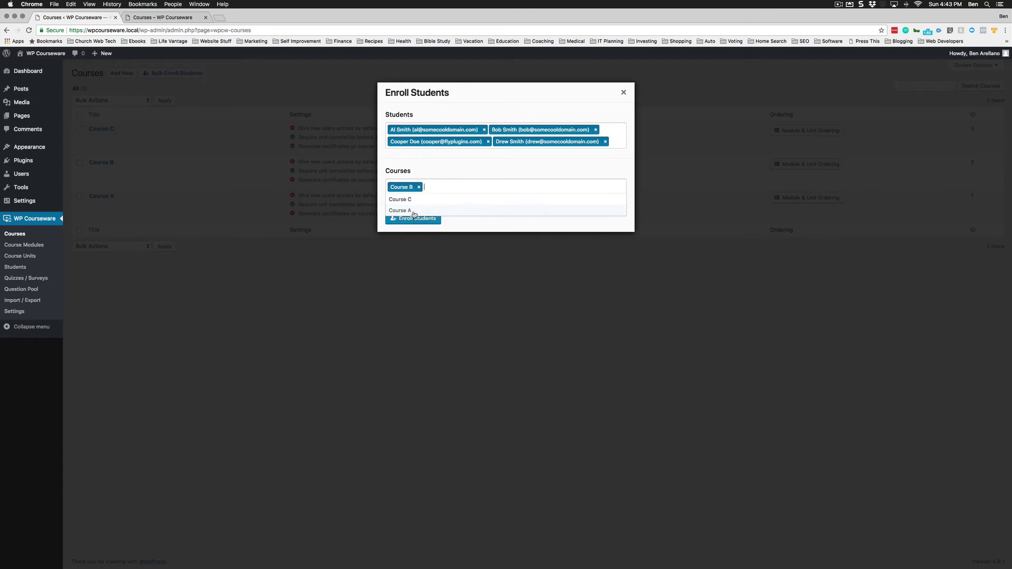
left_click(414, 210)
left_click(468, 228)
left_click(417, 221)
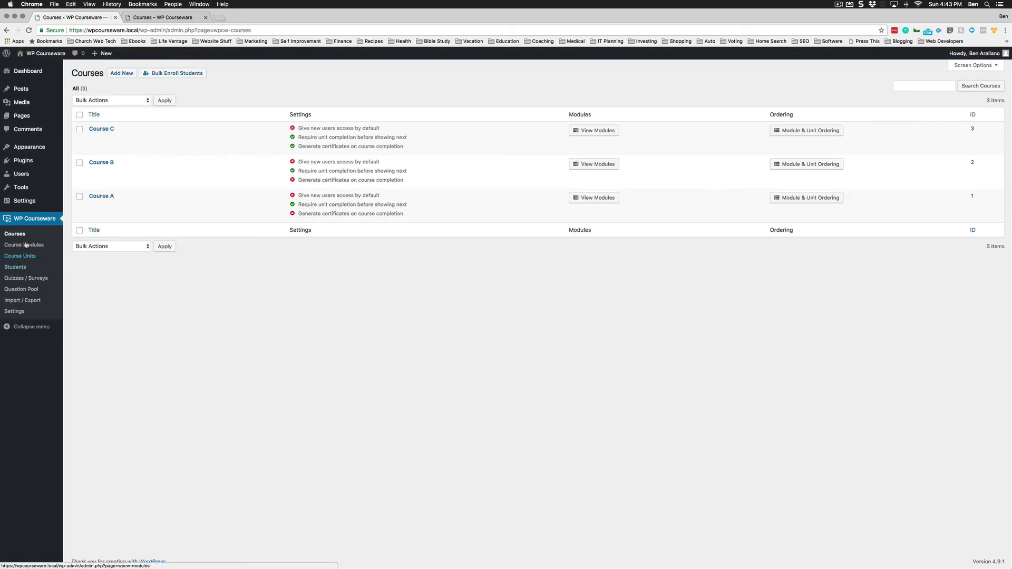
Open the Students list, preview Bulk Enroll, and start an email to the first student.
left_click(16, 269)
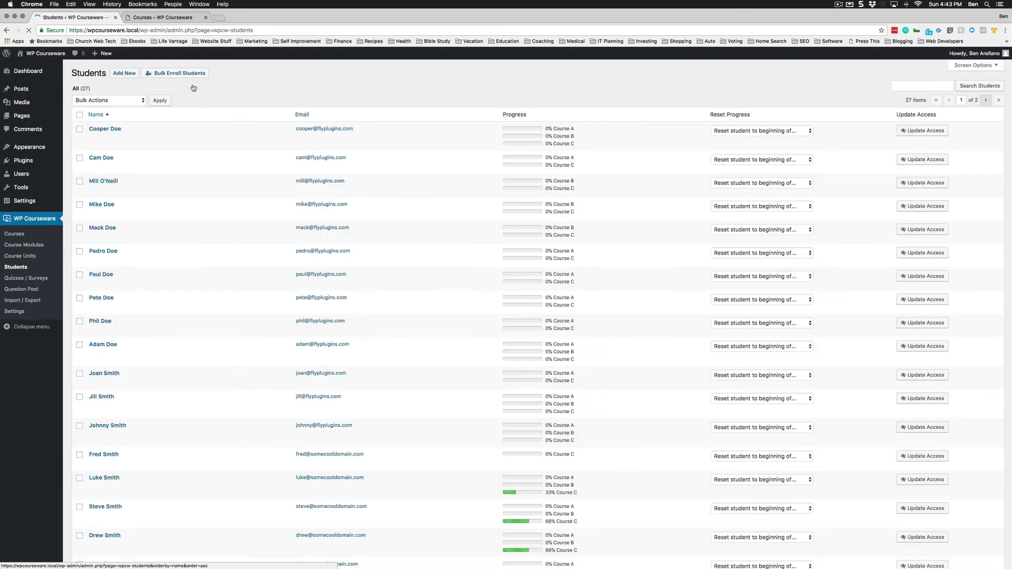
left_click(174, 73)
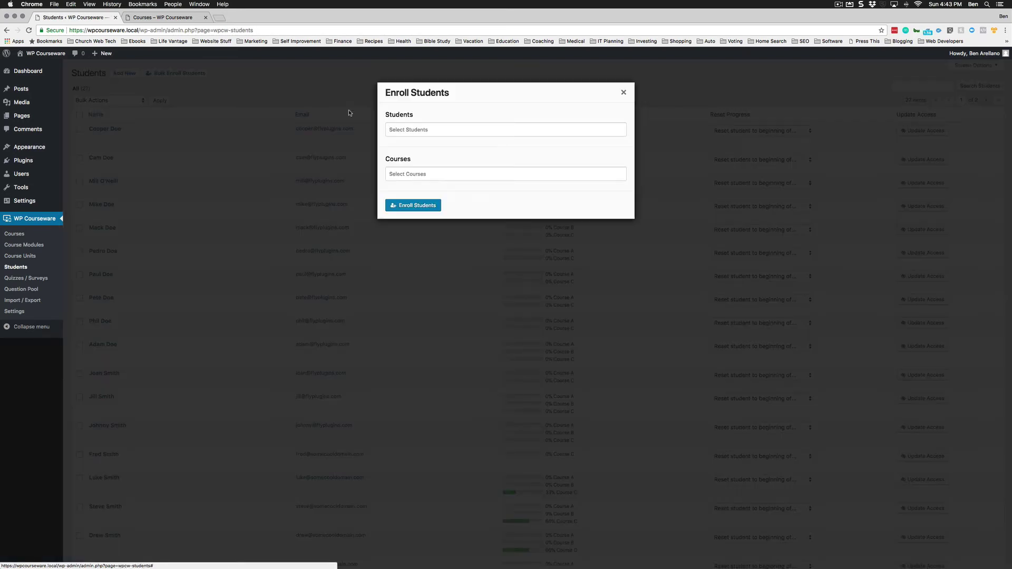
left_click(624, 94)
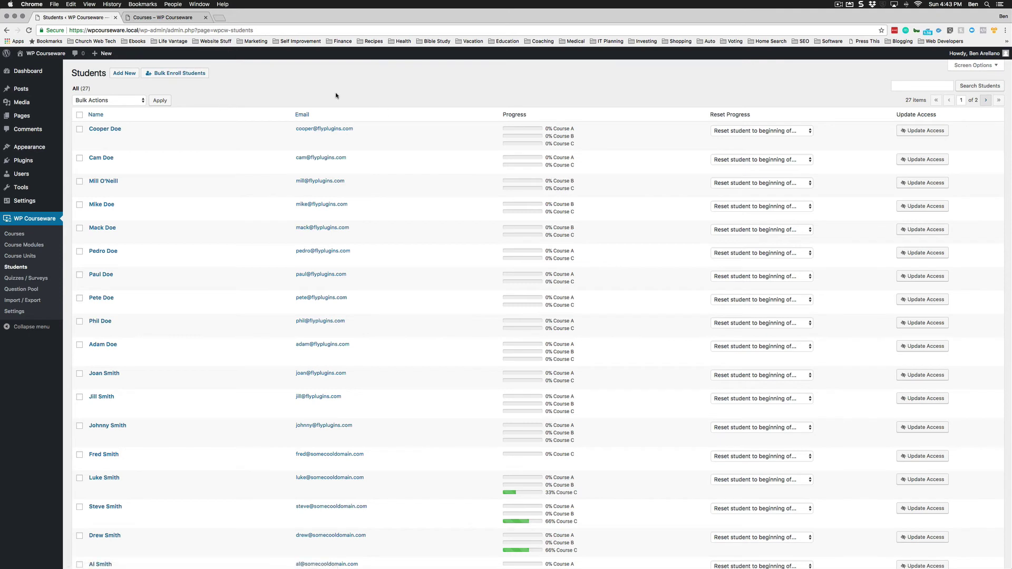
left_click(308, 131)
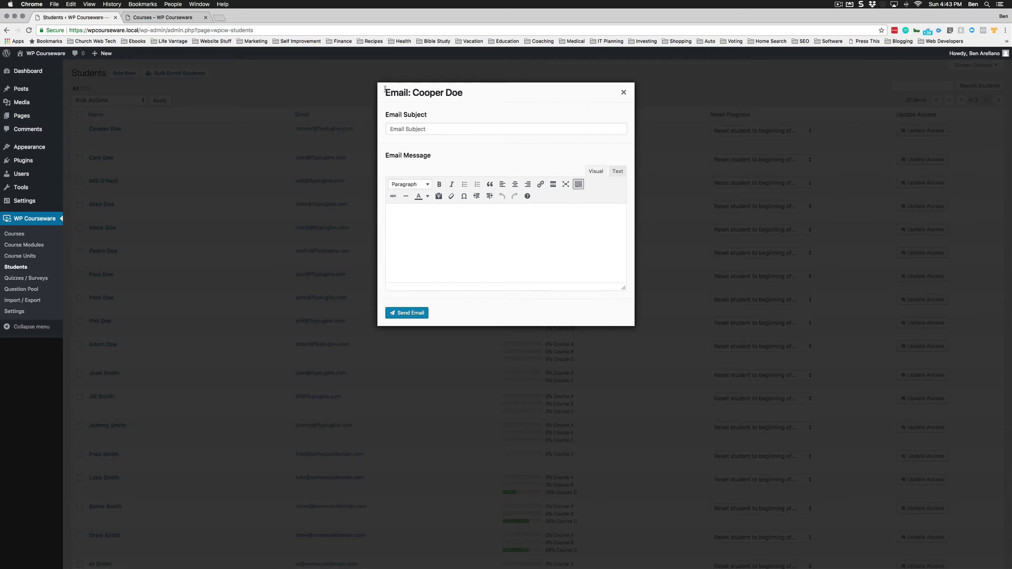
Close the email form, then open and close the second student's email form.
key("Escape")
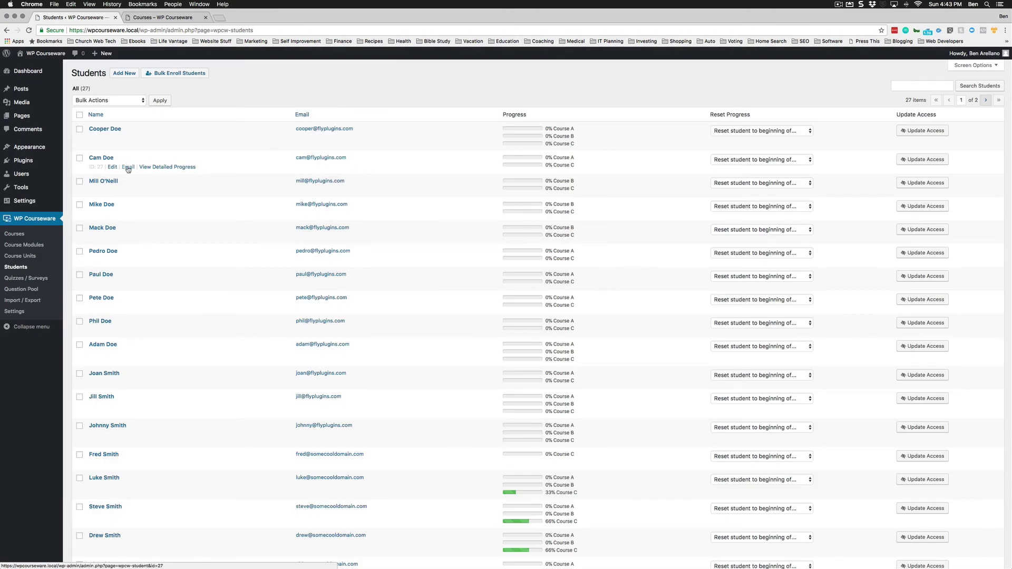
left_click(129, 168)
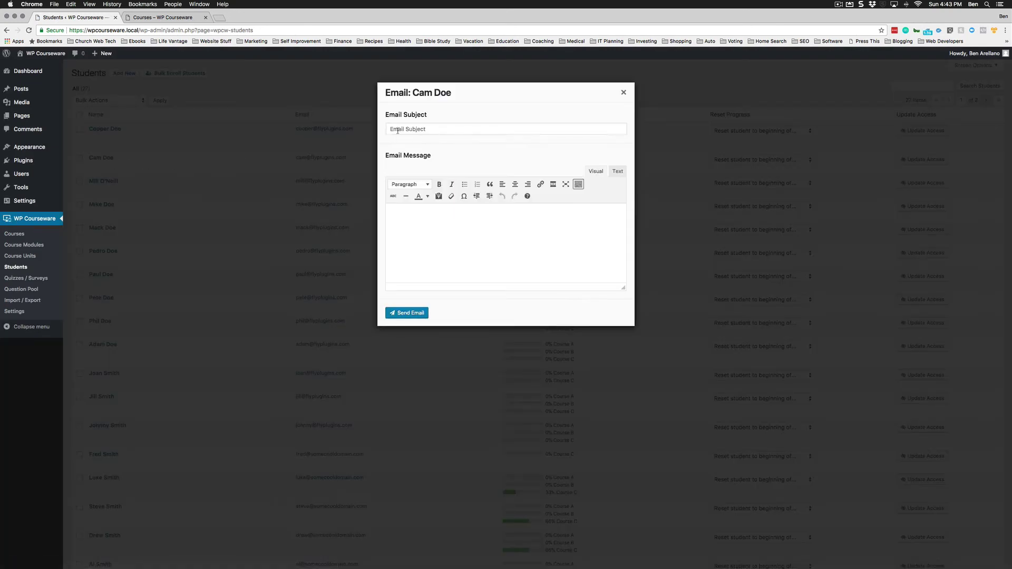
left_click(623, 93)
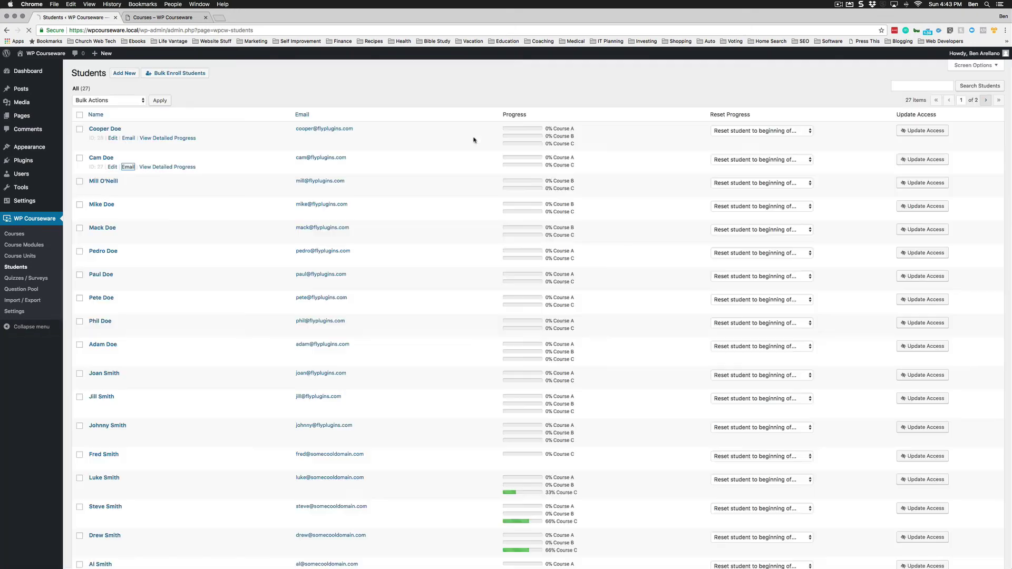
Open Course C's classroom roster and try the single-student and whole-classroom email forms.
left_click(14, 233)
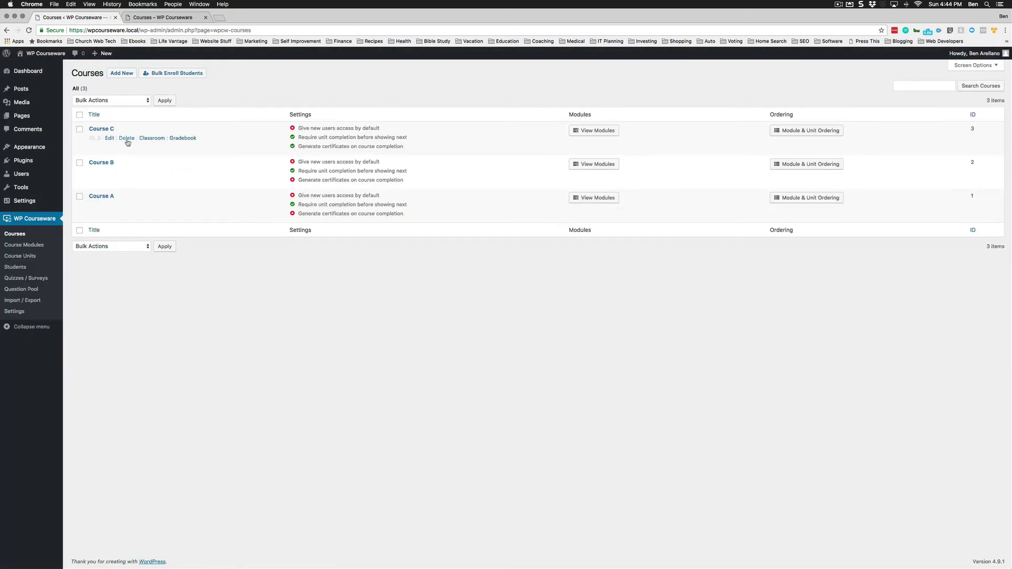
left_click(152, 138)
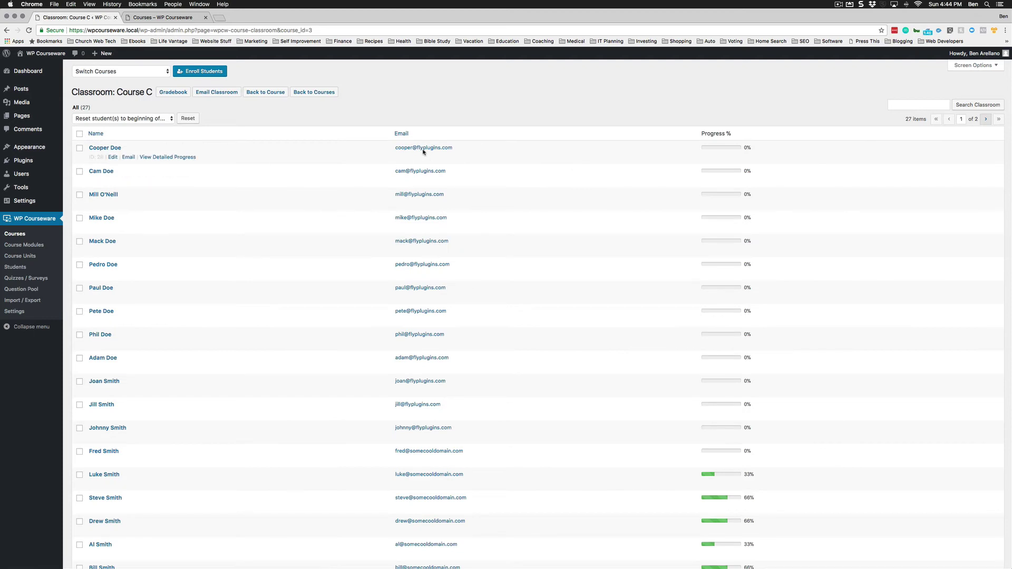
left_click(424, 148)
key("Escape")
left_click(424, 148)
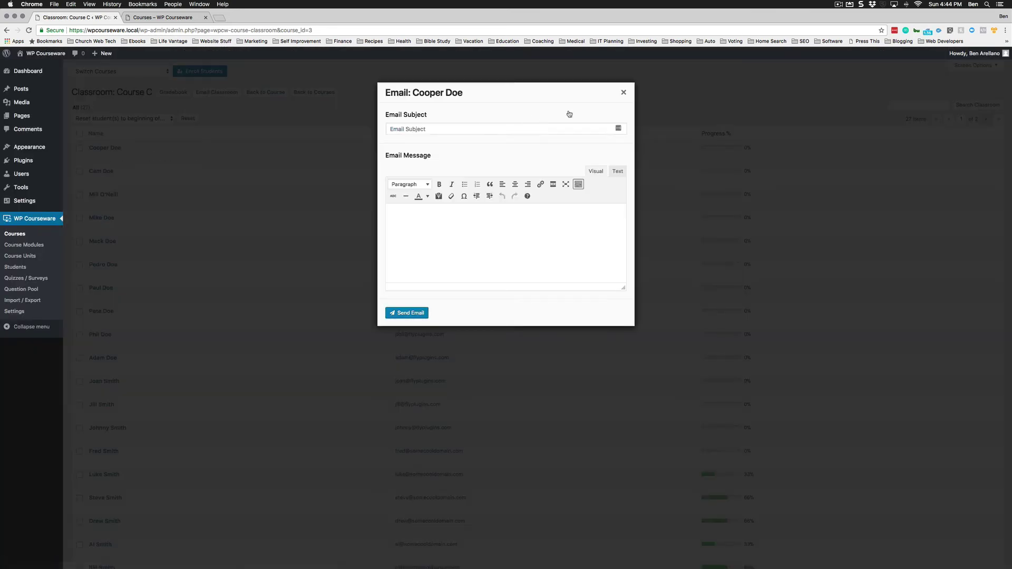
left_click(623, 93)
left_click(214, 93)
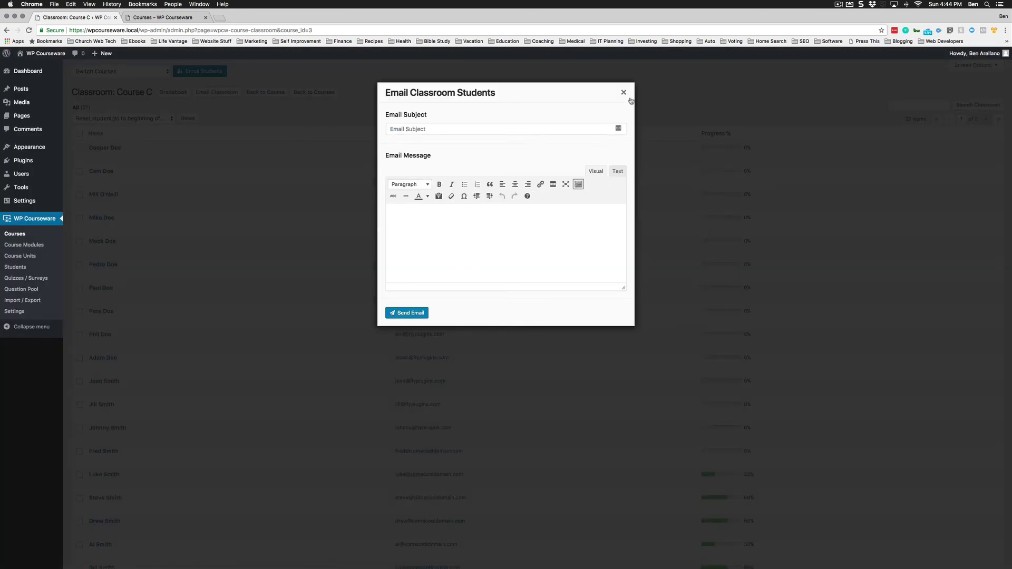
left_click(623, 92)
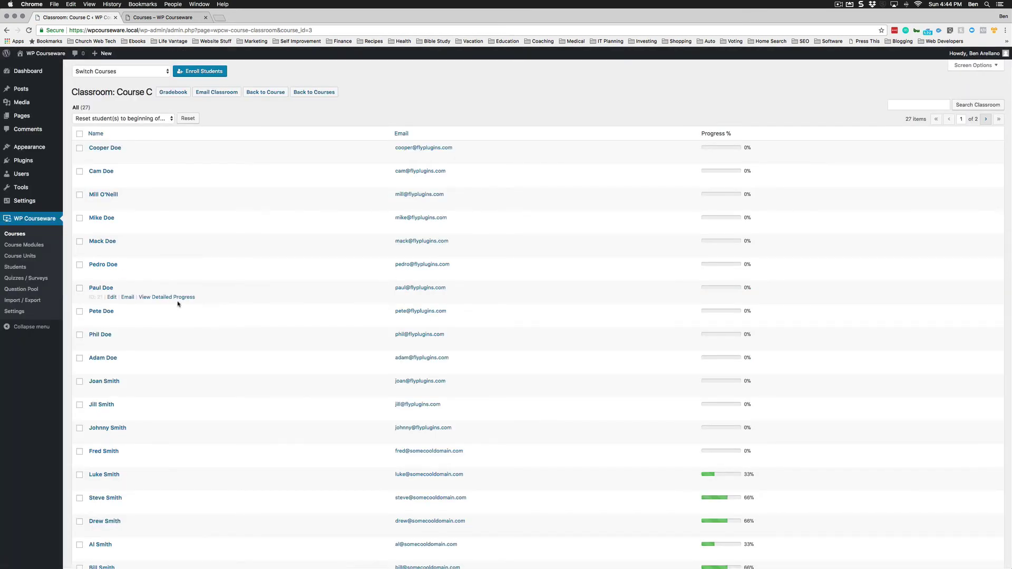
left_click(23, 270)
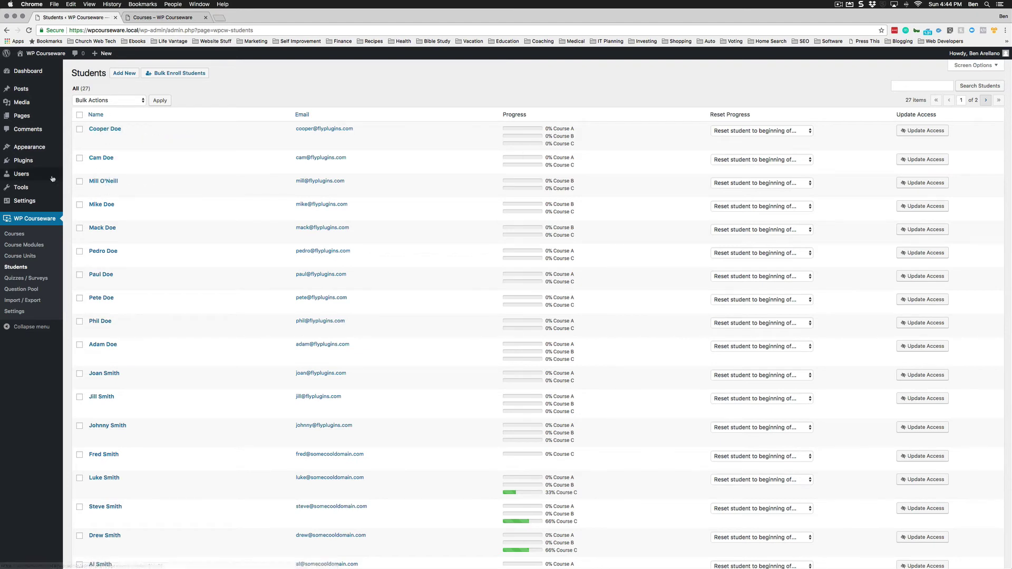
mouse_move(51, 176)
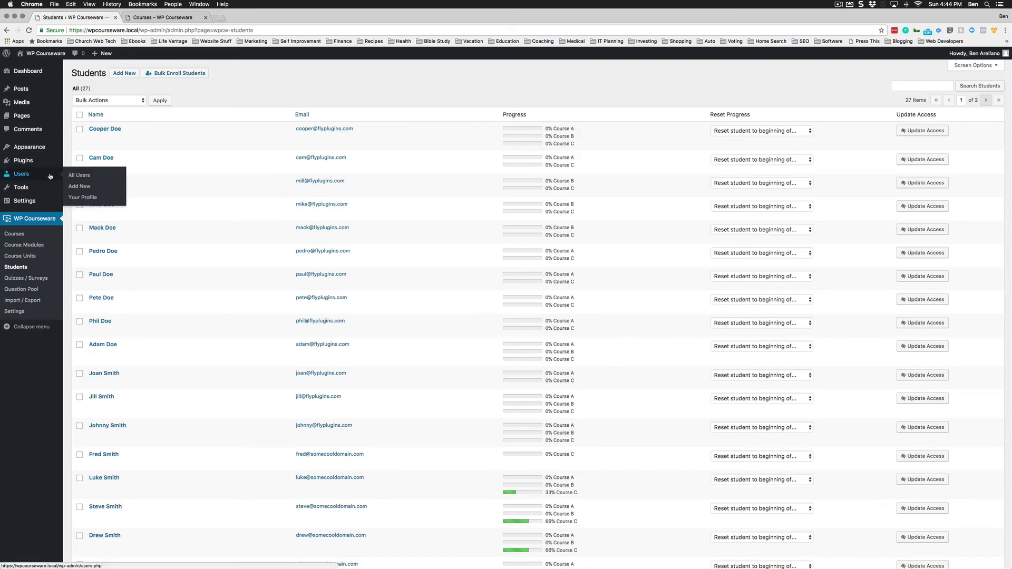
left_click(112, 130)
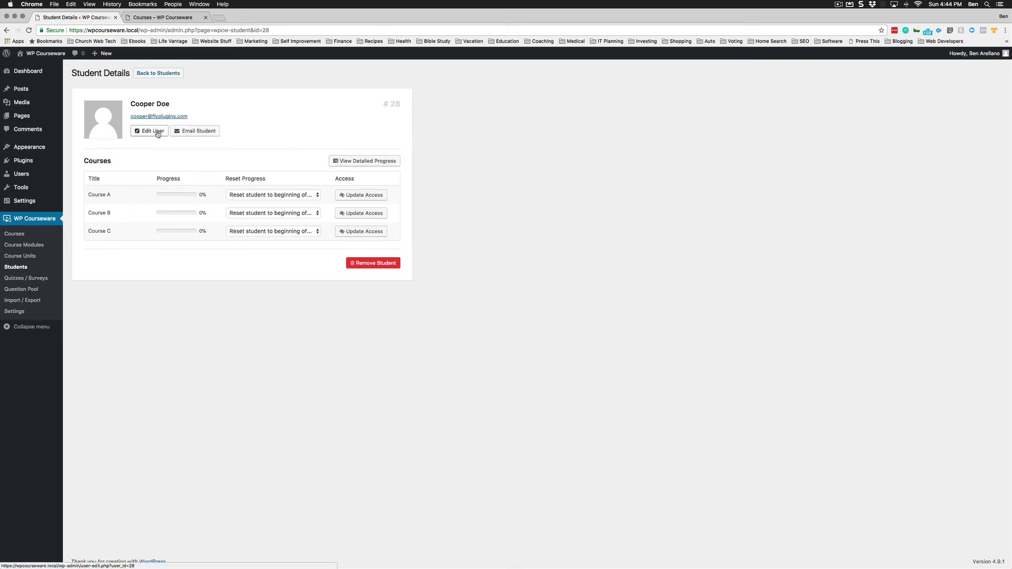
left_click(171, 76)
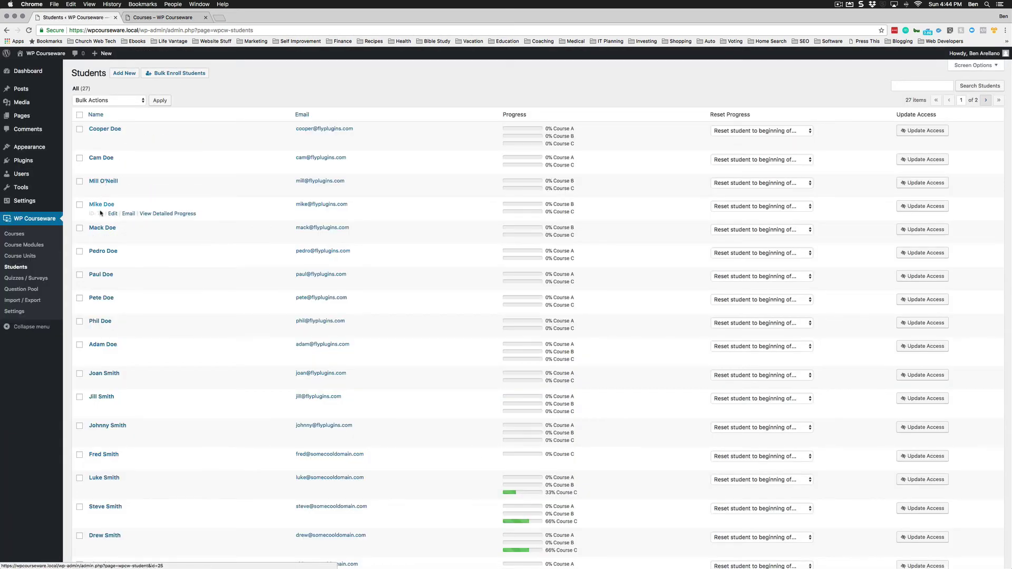
left_click(15, 235)
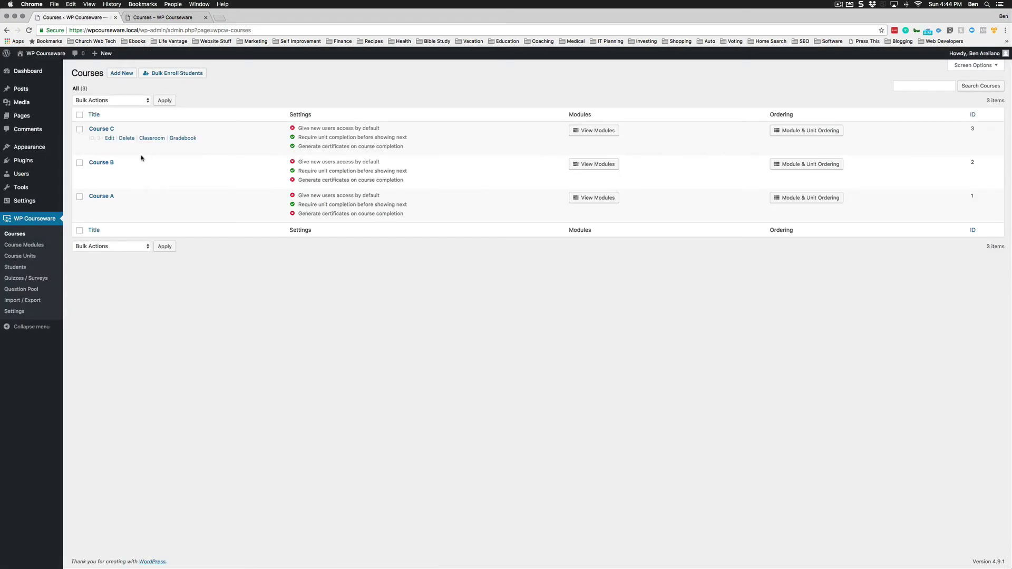
left_click(151, 138)
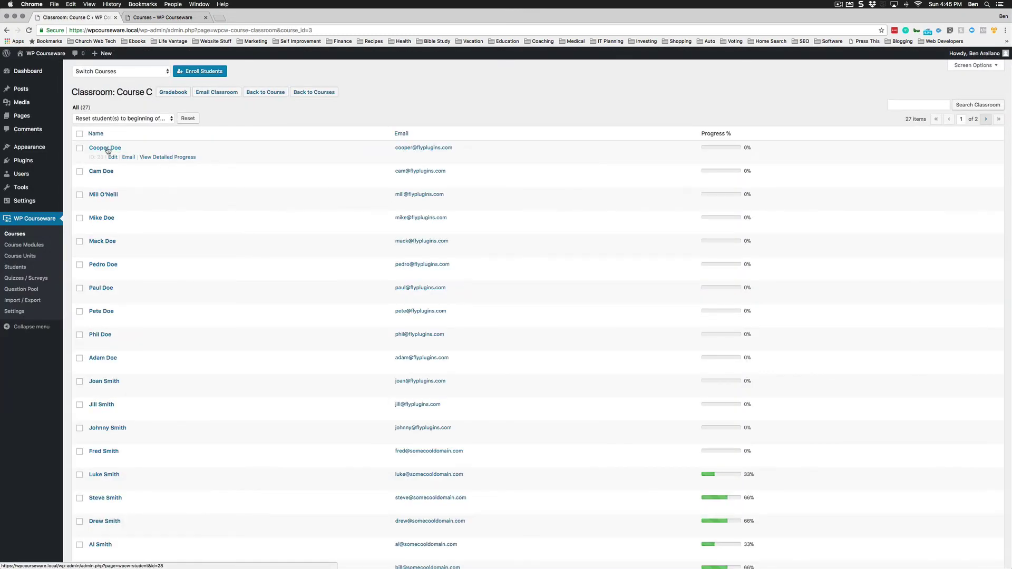
left_click(102, 289)
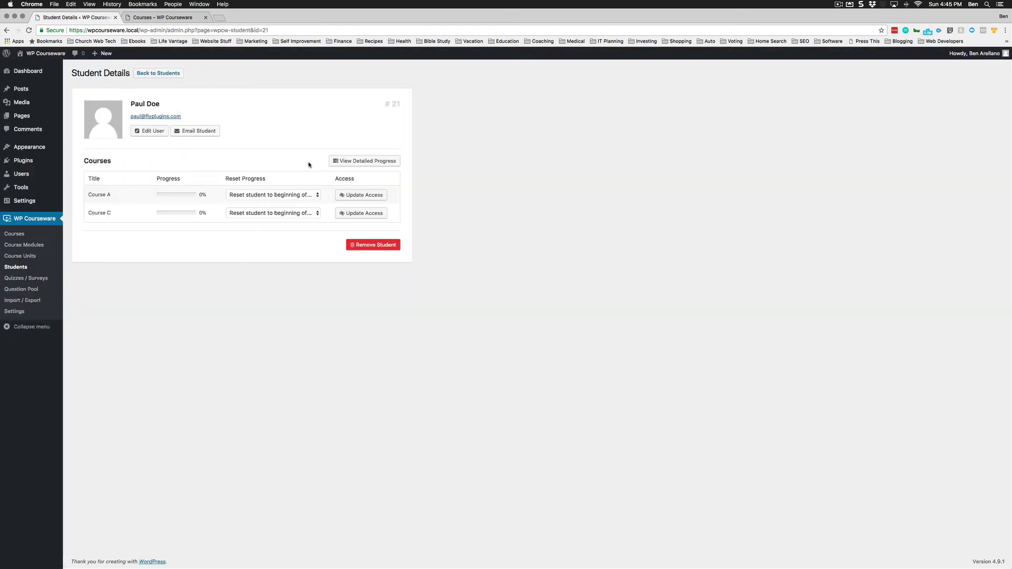
left_click(16, 268)
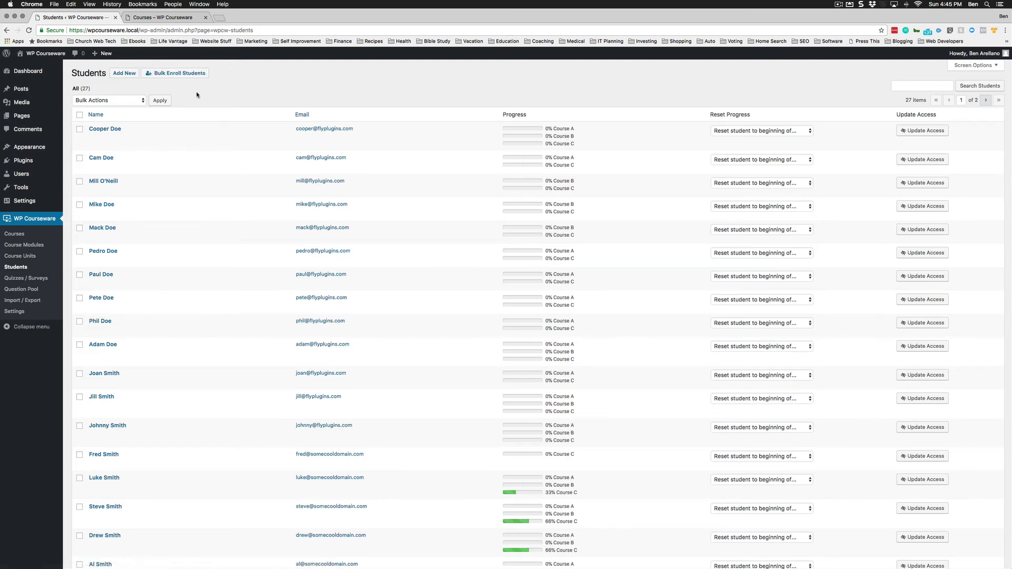
Enroll an existing user in Course B with the Add Existing User option on the Add Student form.
left_click(123, 74)
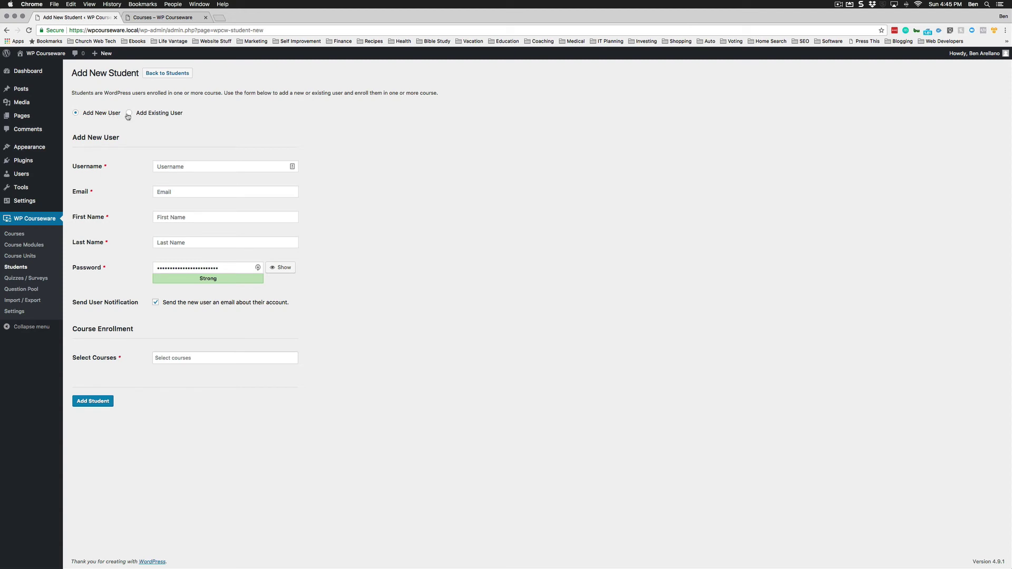
left_click(128, 115)
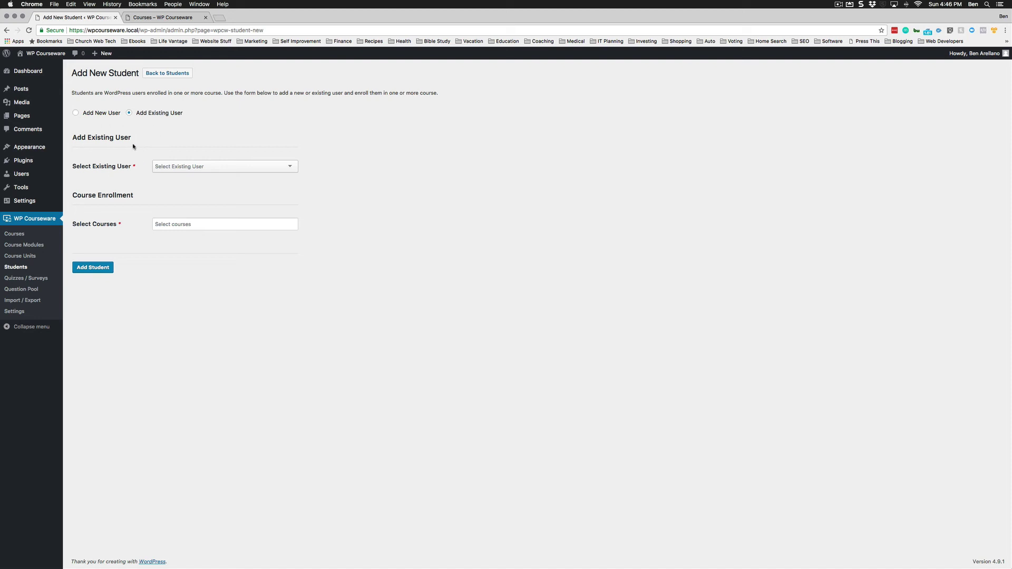
left_click(174, 168)
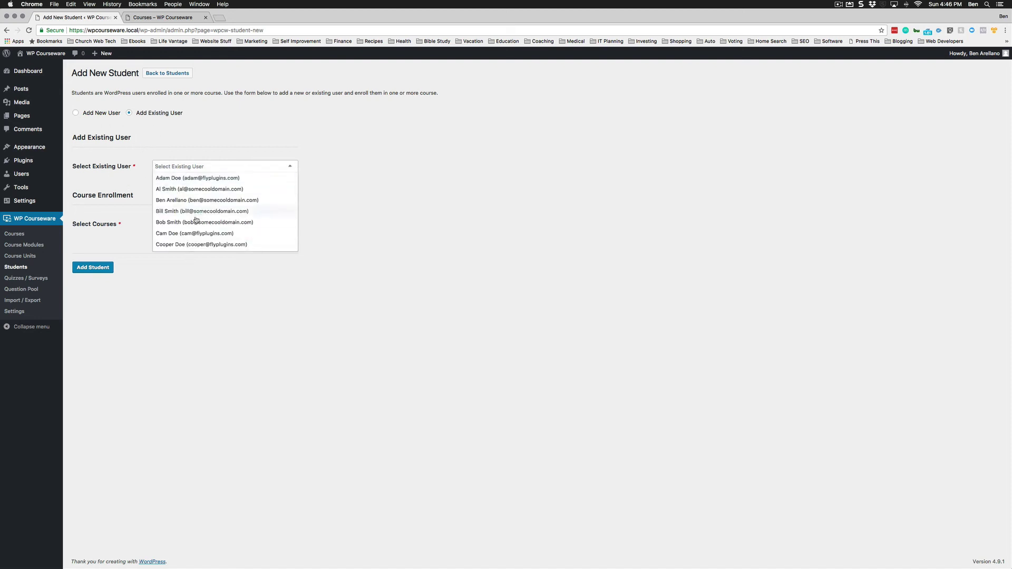
left_click(190, 237)
left_click(182, 223)
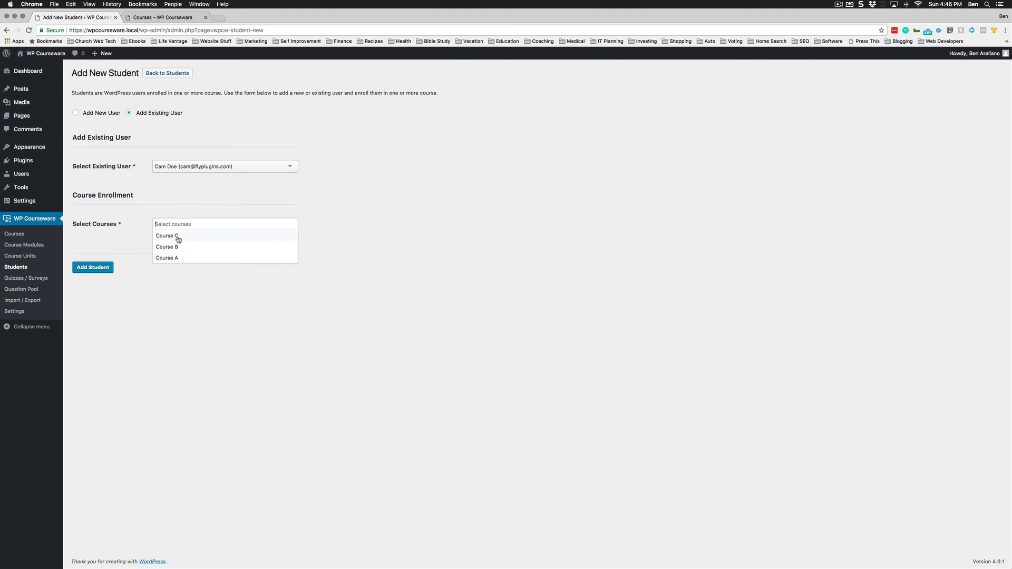
left_click(175, 246)
left_click(237, 194)
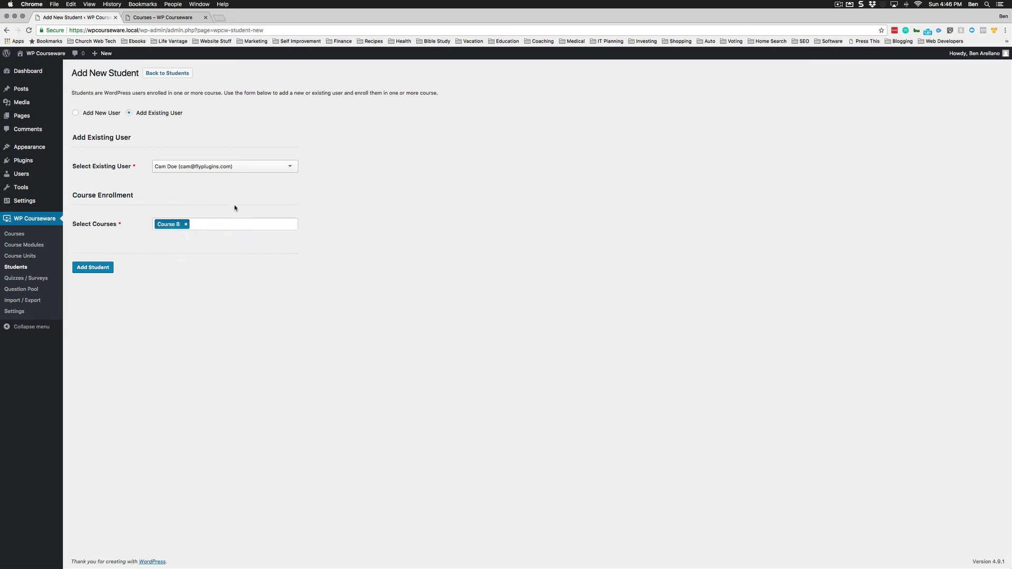
left_click(99, 267)
left_click(99, 132)
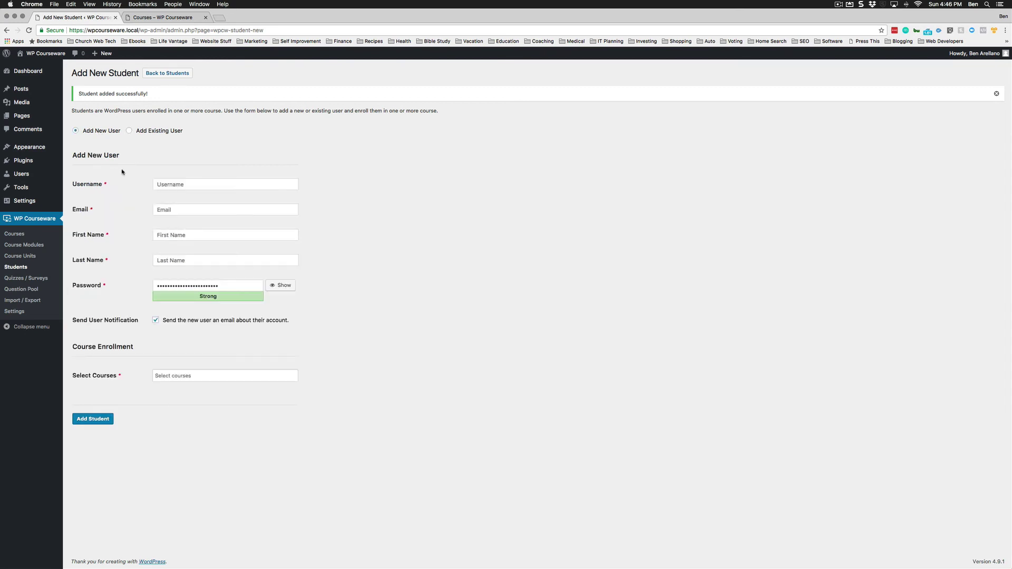
Enter the new user's username, email address, first name and last name.
left_click(195, 183)
key("Tab")
key("Tab")
key("Tab")
Enroll the new user in Course B and Course C, save, and return to the Students list.
left_click(183, 377)
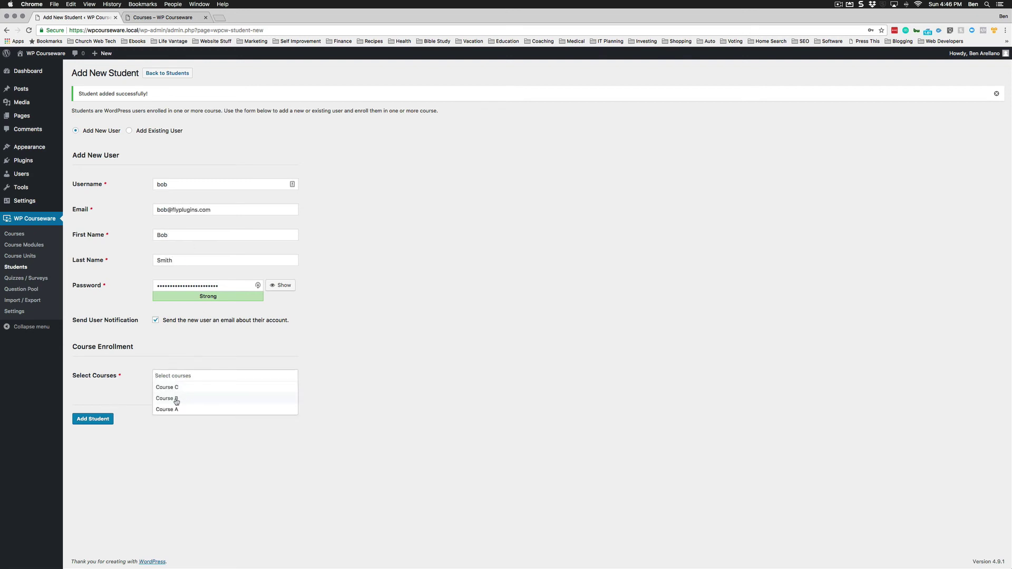
left_click(176, 399)
left_click(178, 389)
left_click(160, 419)
left_click(99, 422)
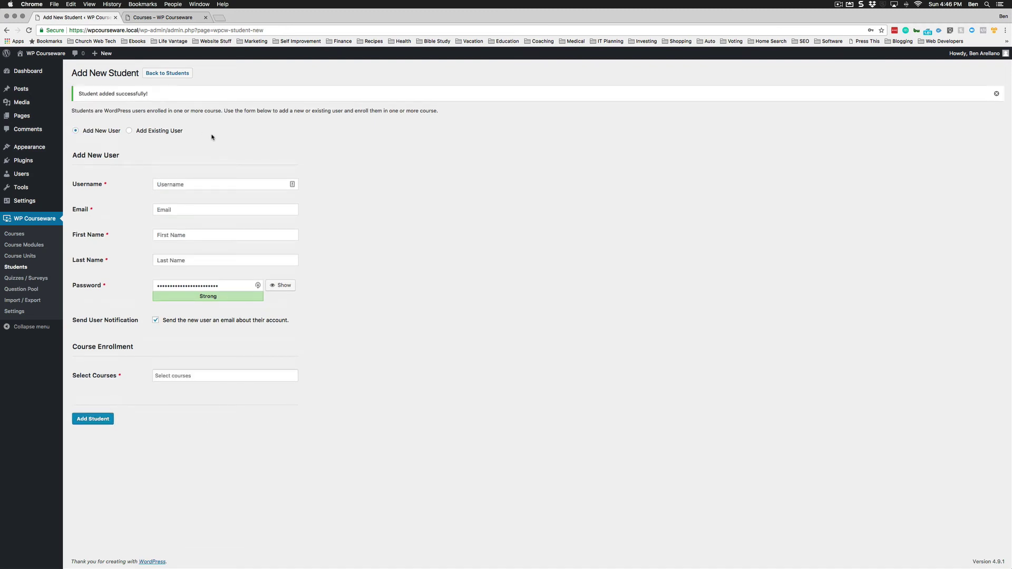
left_click(168, 73)
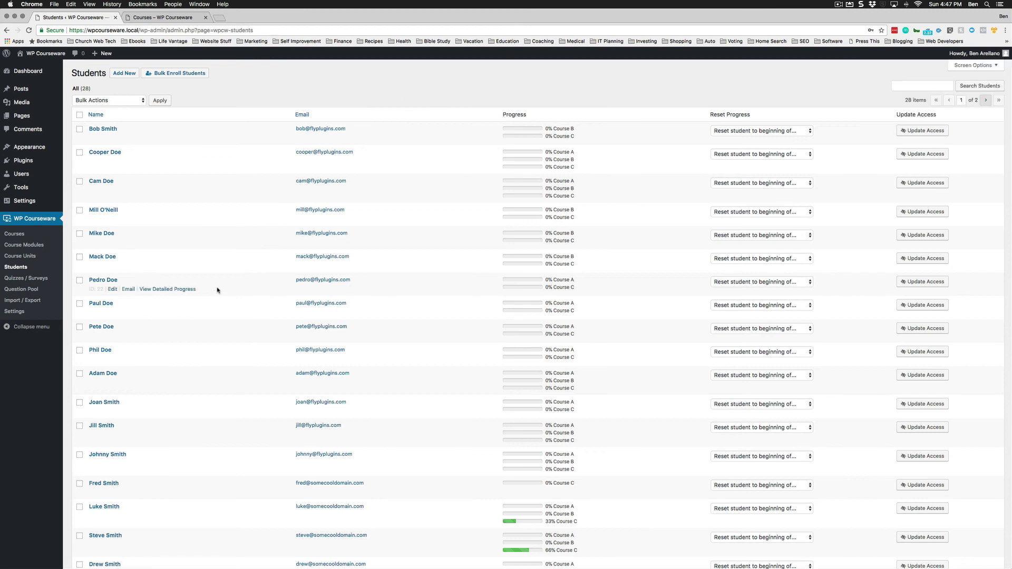
Show the Quizzes / Surveys list of 8 items, briefly checking Screen Options and the All Courses filter.
left_click(29, 282)
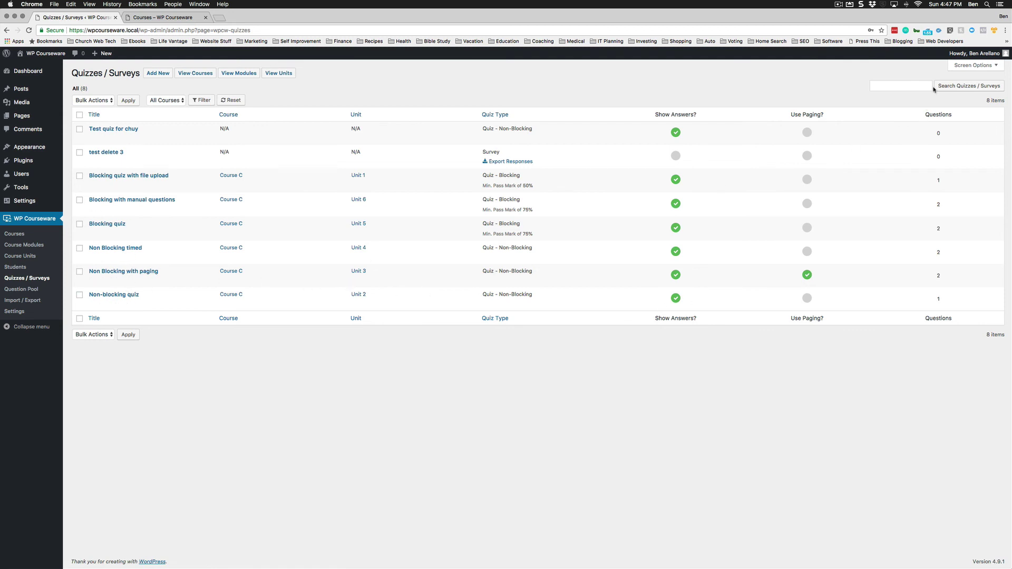
left_click(973, 65)
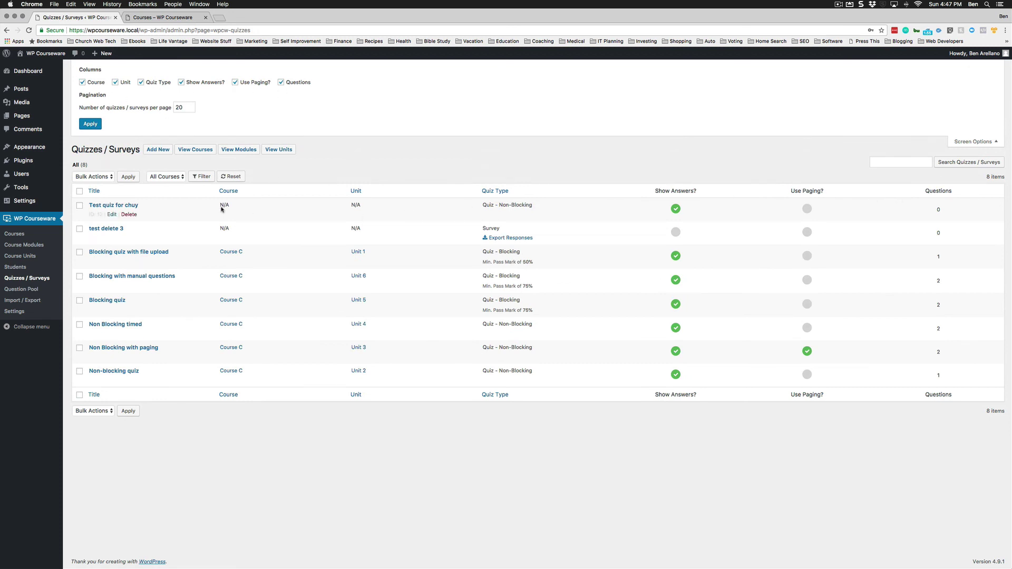
left_click(164, 176)
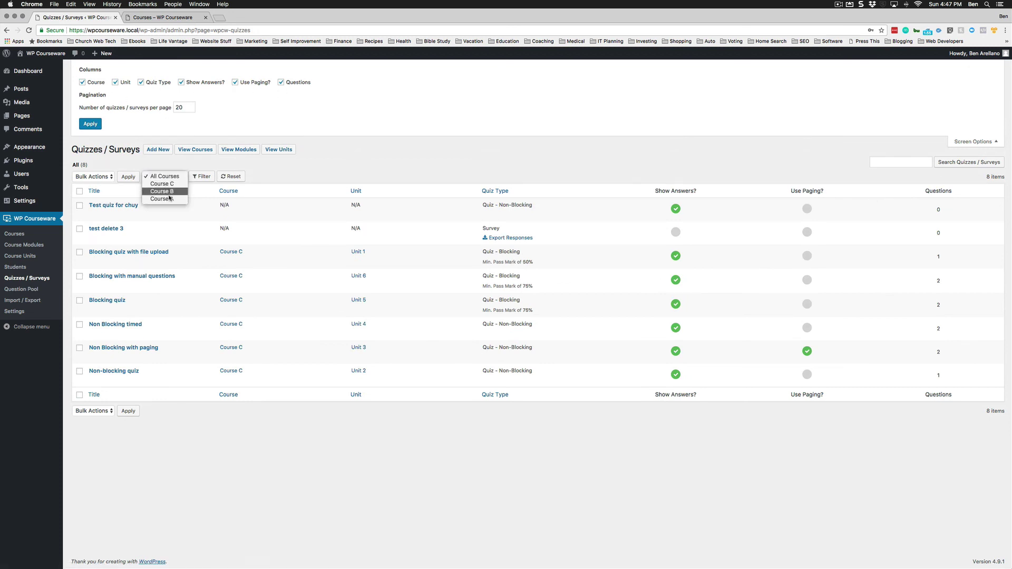
left_click(297, 168)
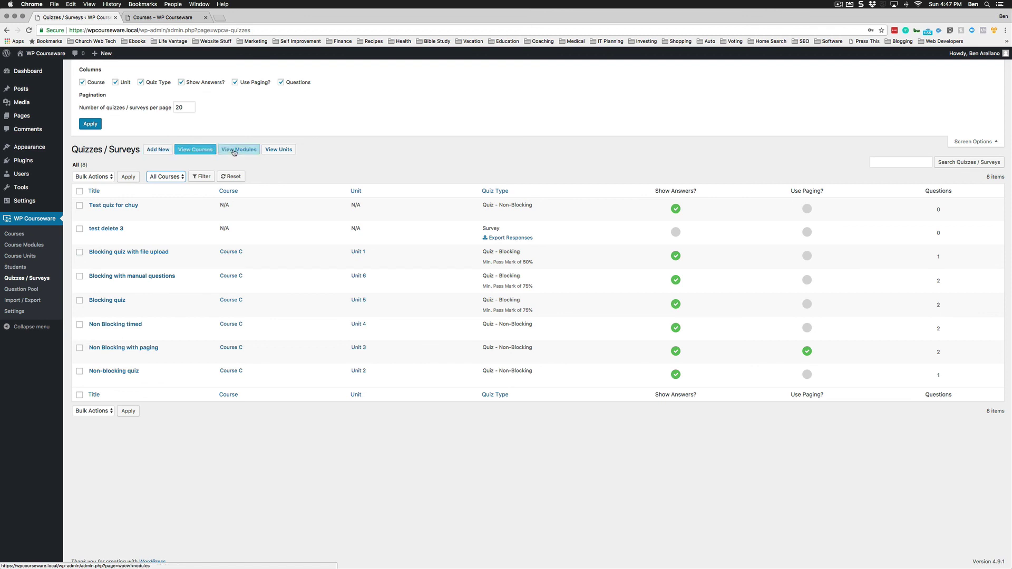
left_click(846, 135)
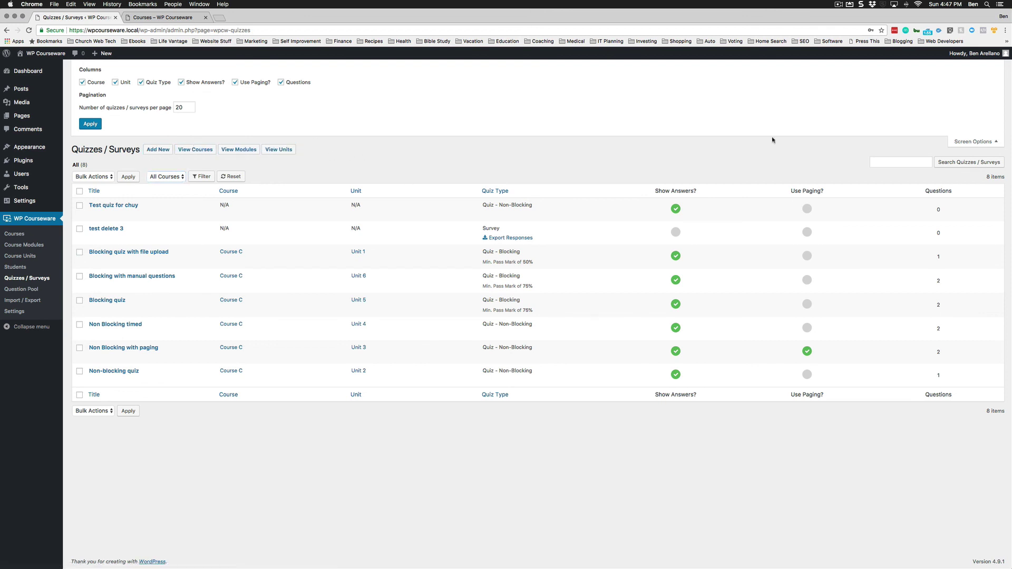
left_click(973, 141)
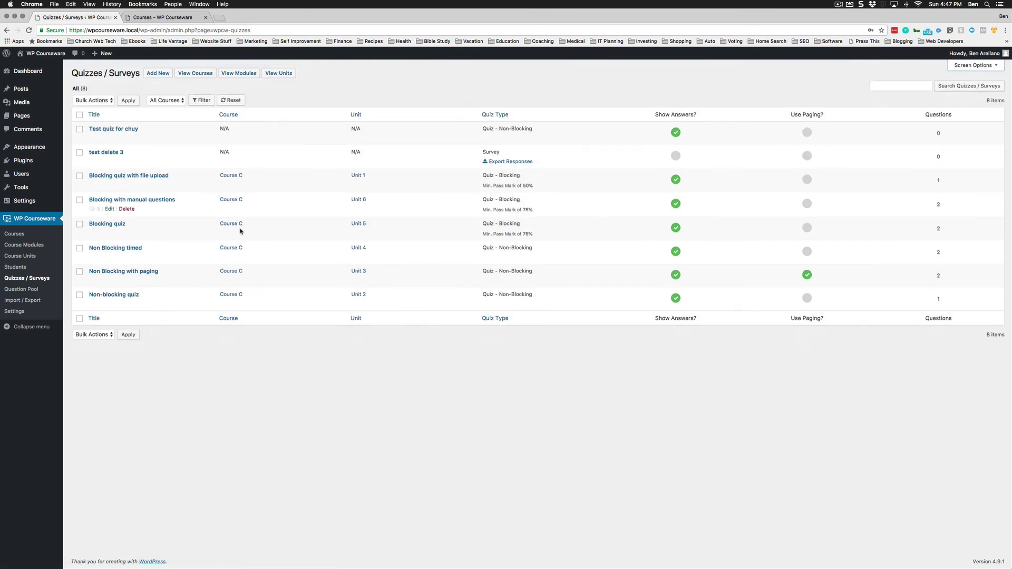
Open the Question Pool and select the first four questions, including File Upload 1.
left_click(27, 291)
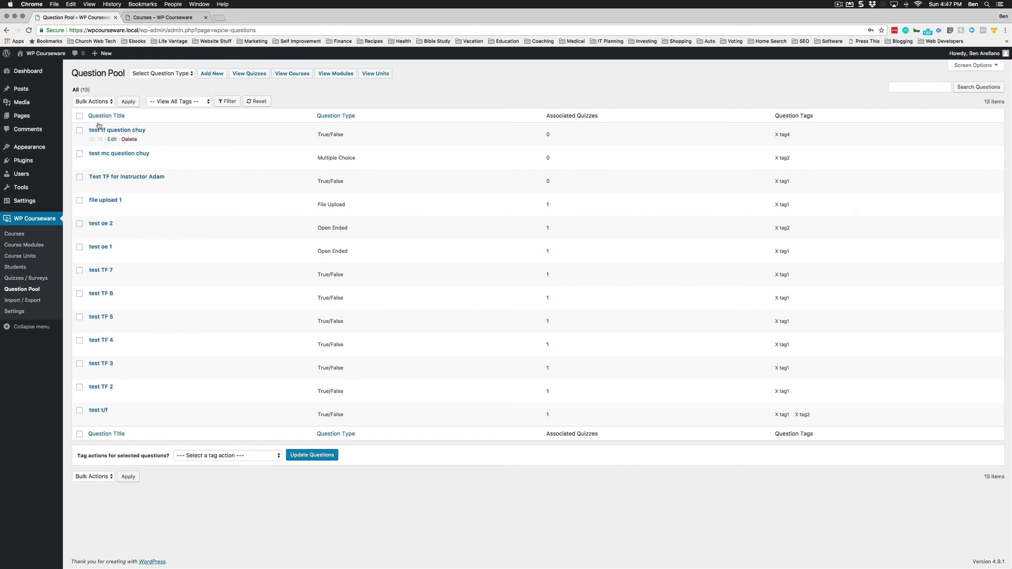
left_click(80, 131)
left_click(80, 154)
left_click(80, 177)
left_click(79, 206)
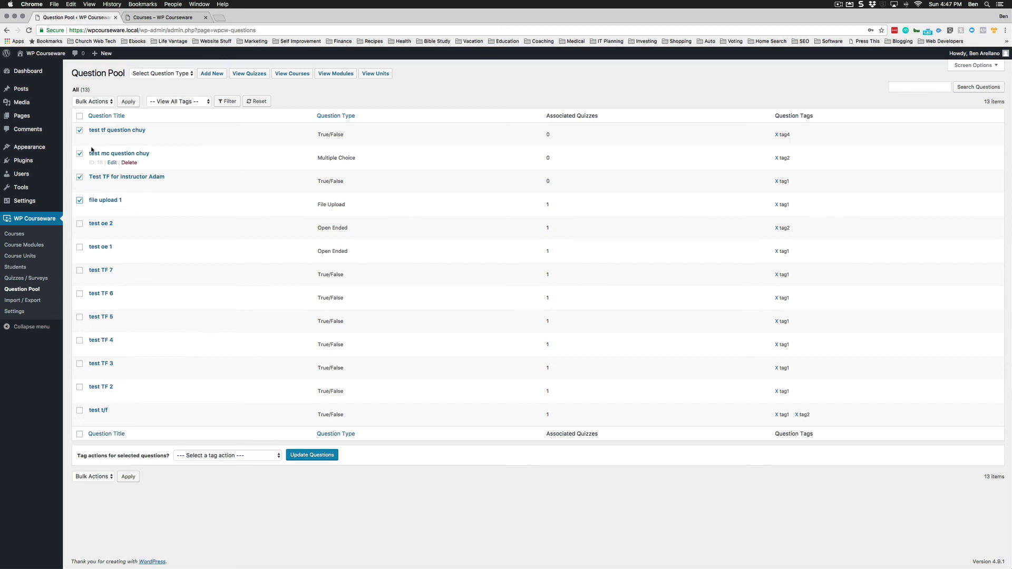
Bulk-delete the four selected questions and confirm, leaving 9 questions in the pool.
left_click(93, 101)
left_click(131, 107)
left_click(129, 102)
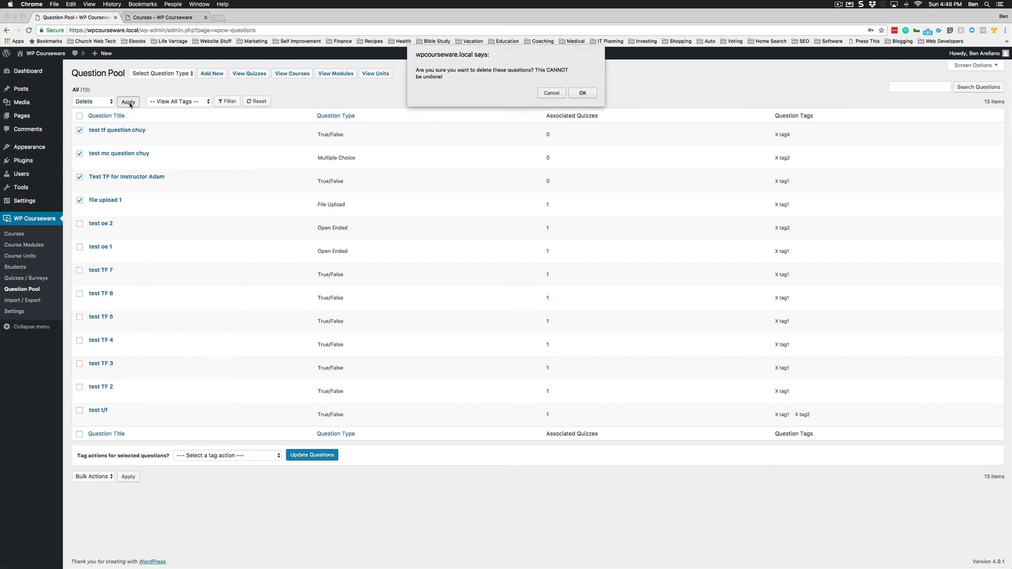
left_click(583, 94)
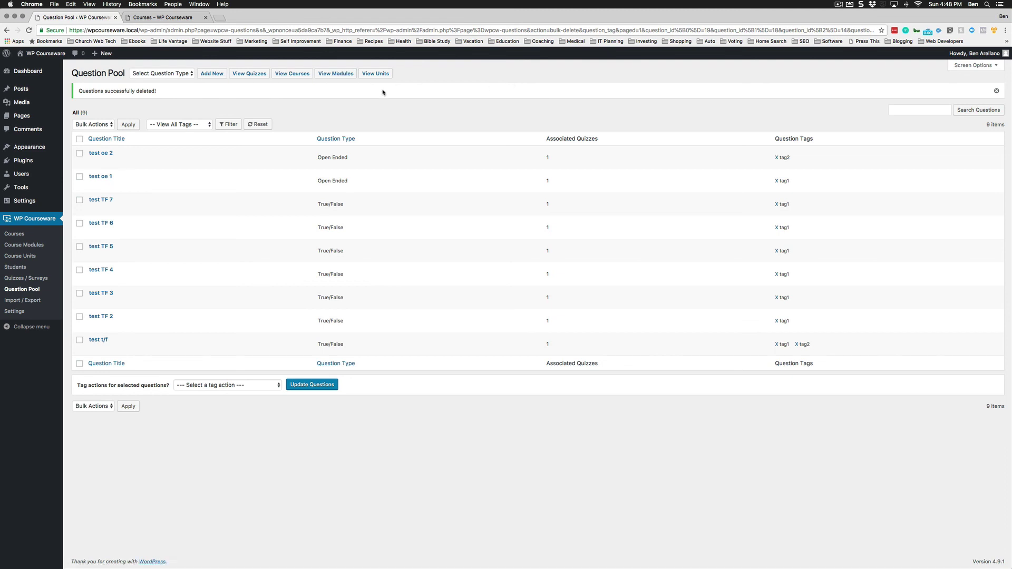
left_click(971, 67)
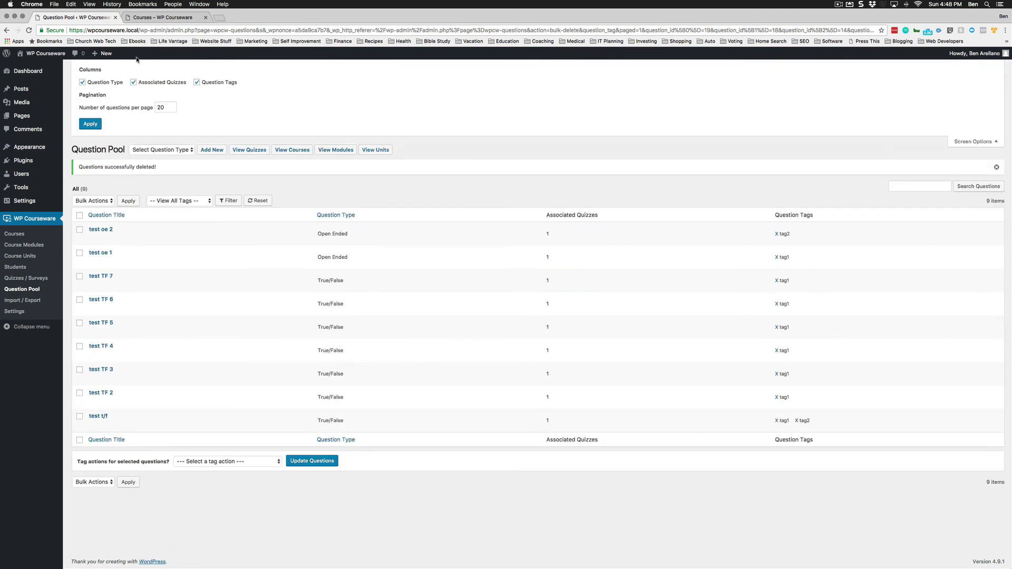
left_click(966, 142)
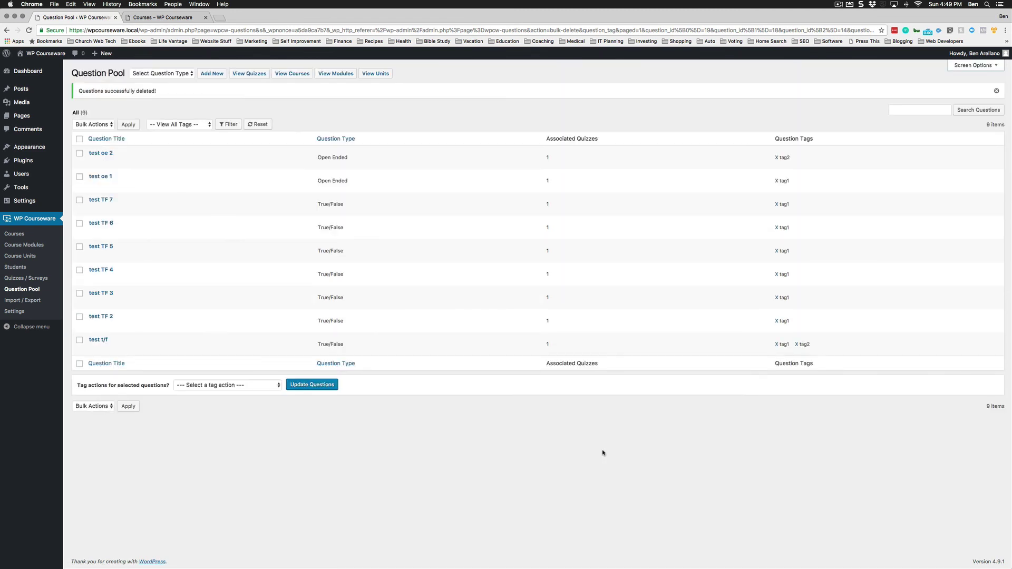